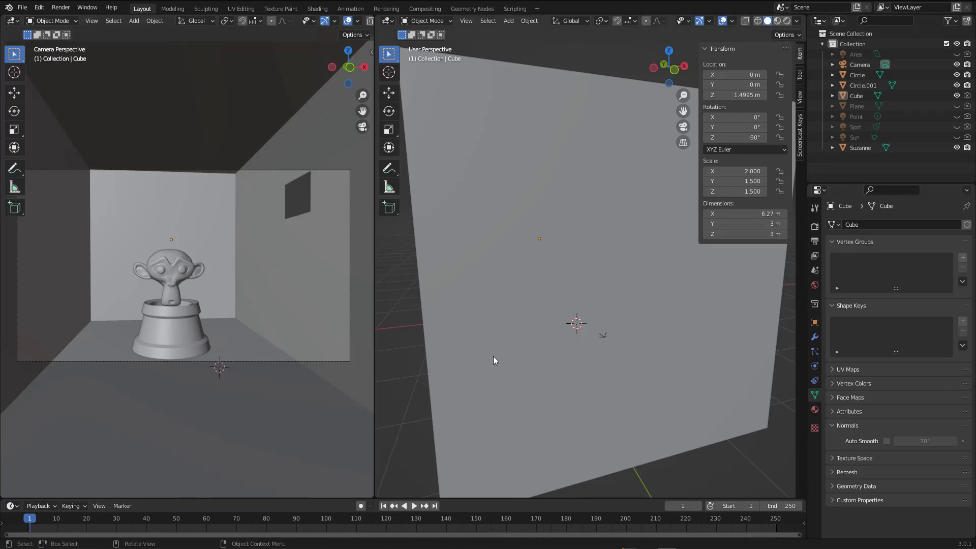
Step: Zoom out on the room and bring up the Add menu's Light entries
scroll(441, 325, down, 6)
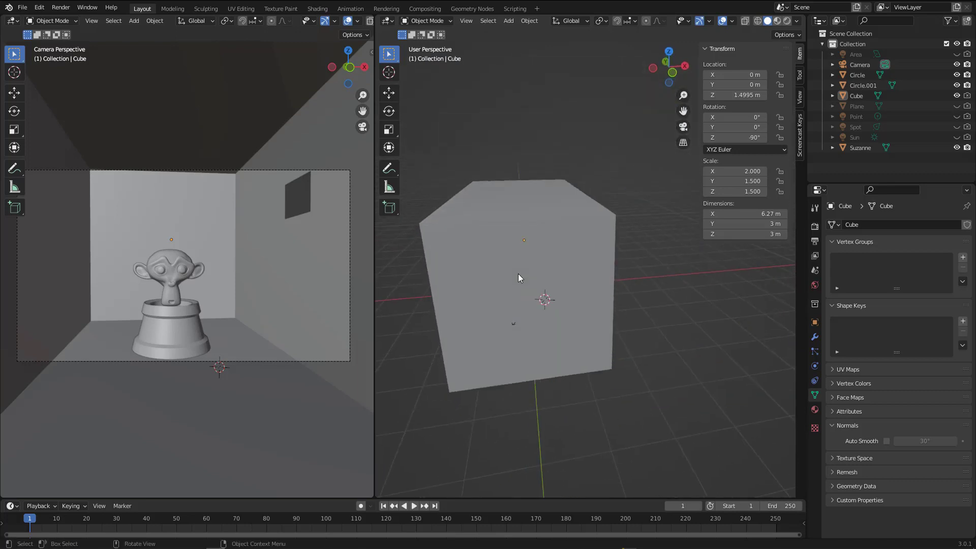
scroll(518, 277, down, 3)
key(shift+a)
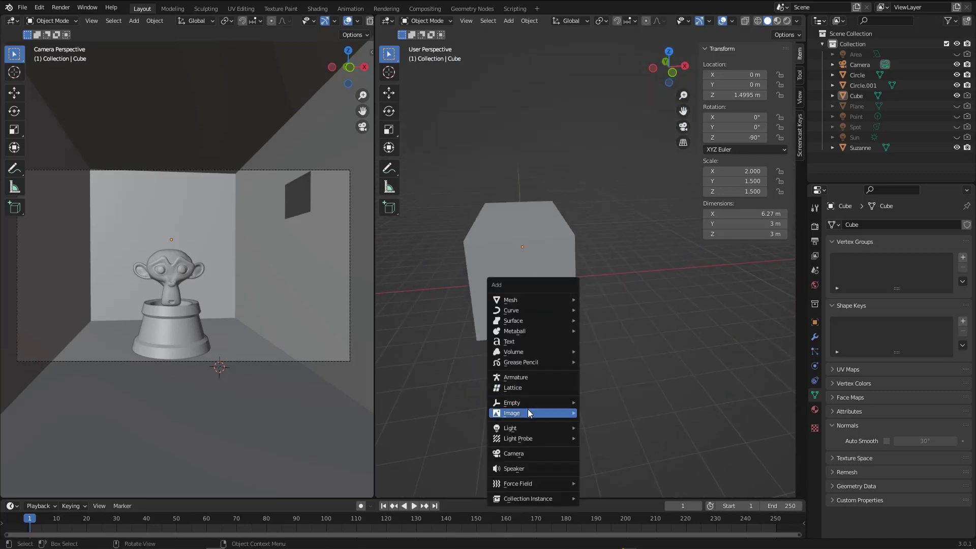
mouse_move(521, 428)
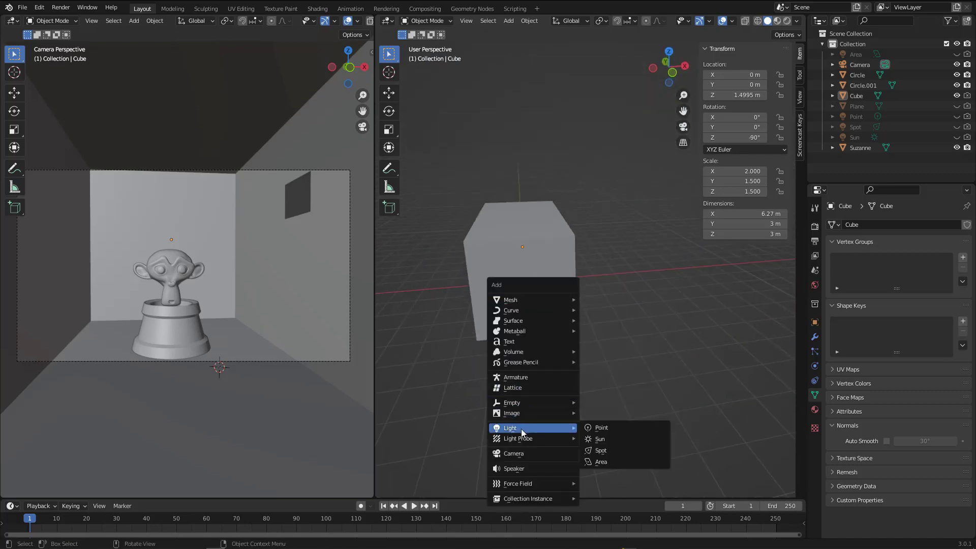
Step: Add a sun light, Sun.001, and raise it high above the room
click(601, 439)
scroll(541, 318, down, 1)
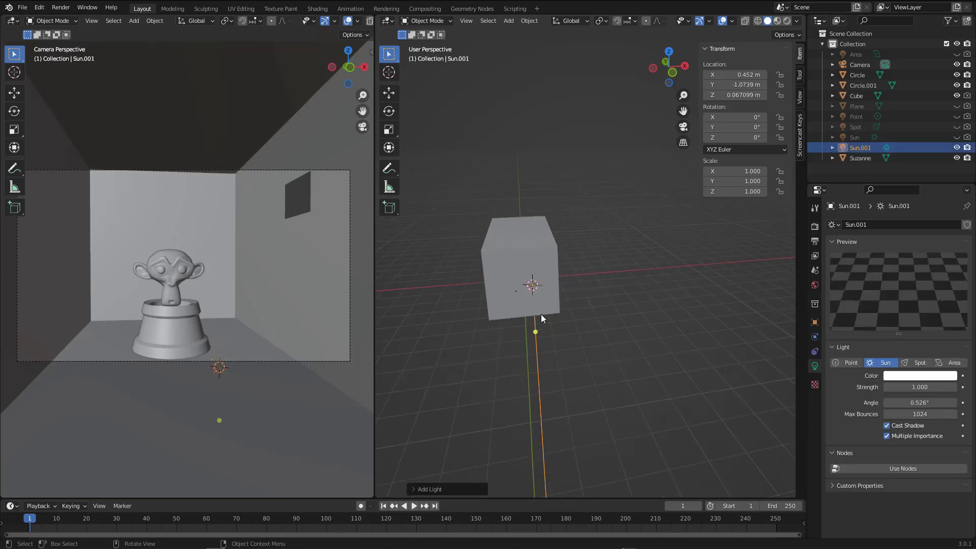
middle_drag(541, 319, 538, 283)
key(g)
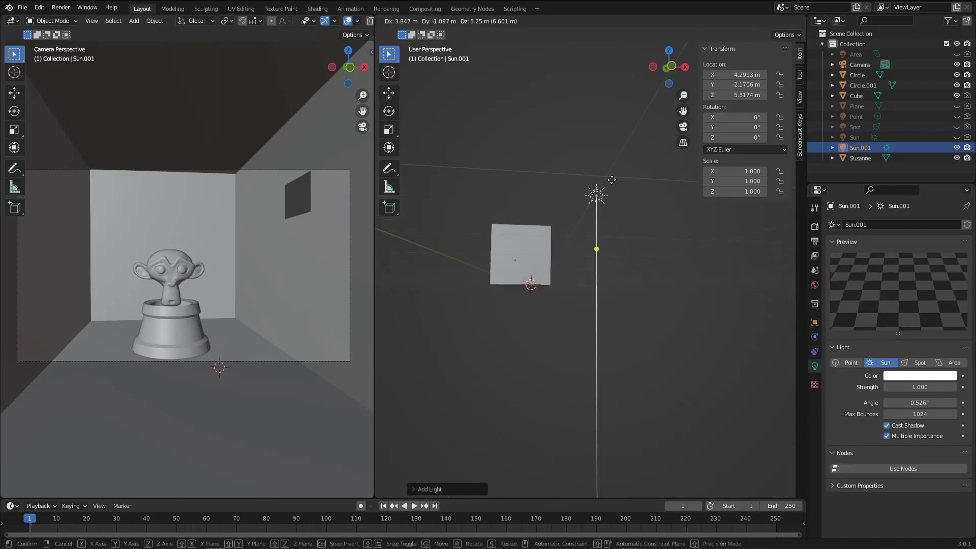
click(623, 196)
middle_drag(623, 197, 613, 221)
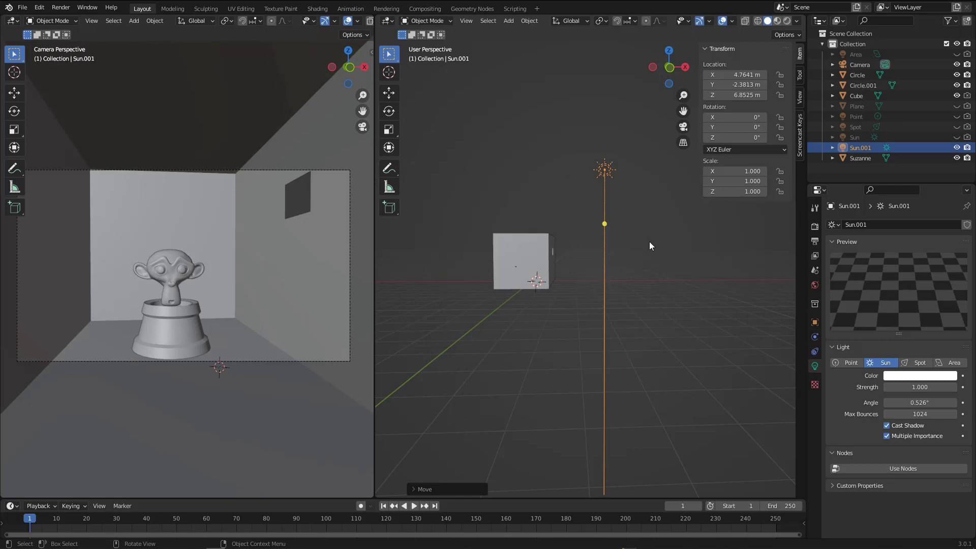
Step: Angle the sun 38.2° down toward the window wall and move it farther out
key(r)
click(611, 276)
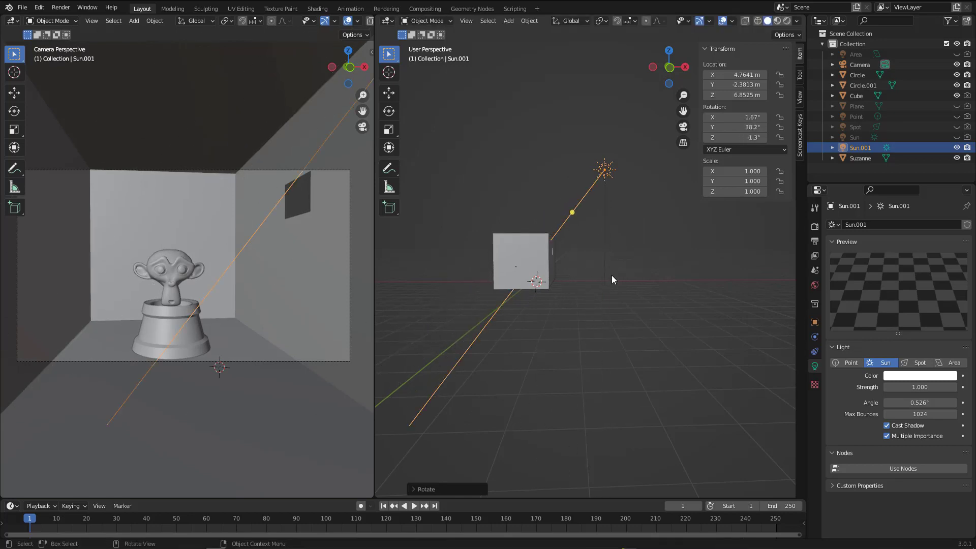
key(g)
click(647, 245)
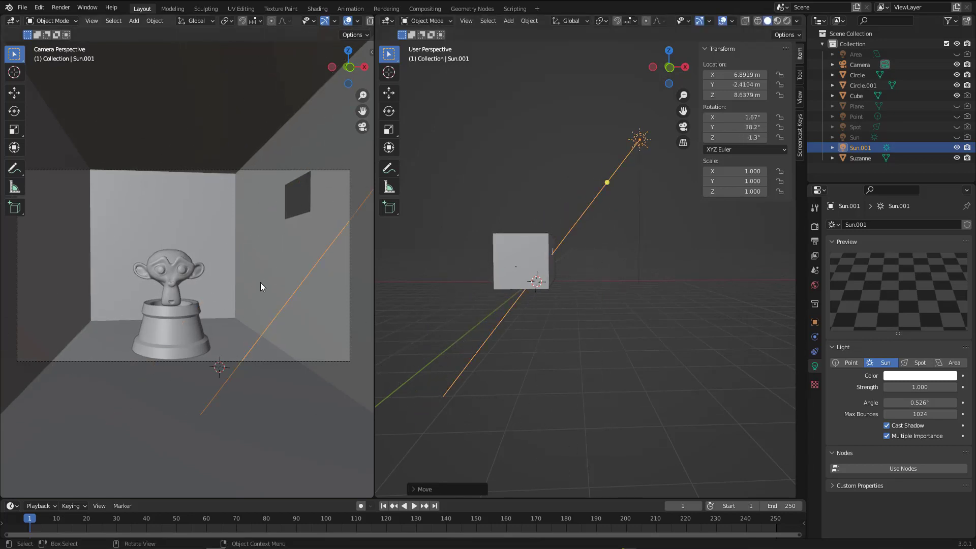
middle_drag(483, 271, 566, 242)
scroll(593, 206, up, 3)
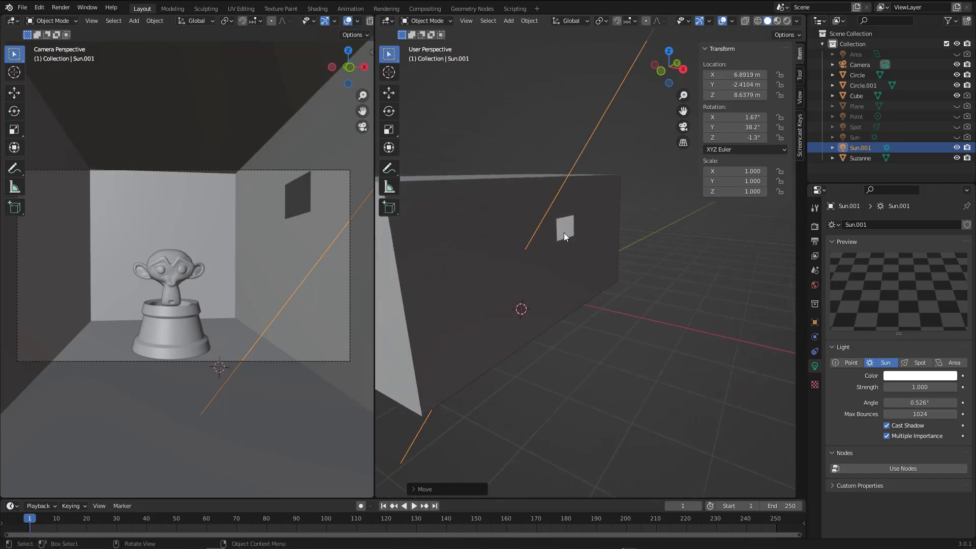
Step: Render the camera view live and remove the park_parking_2k.exr texture from the World Color
key(z)
click(206, 231)
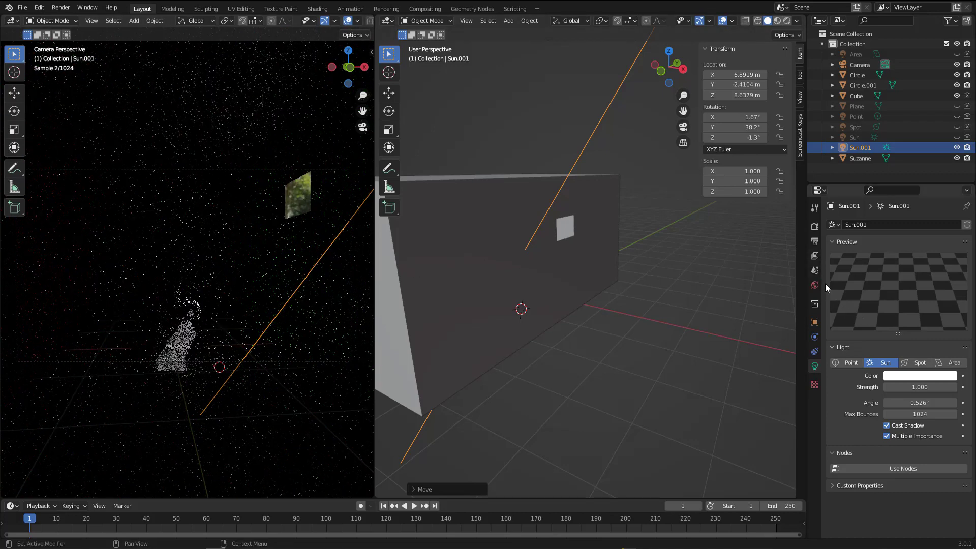
click(815, 266)
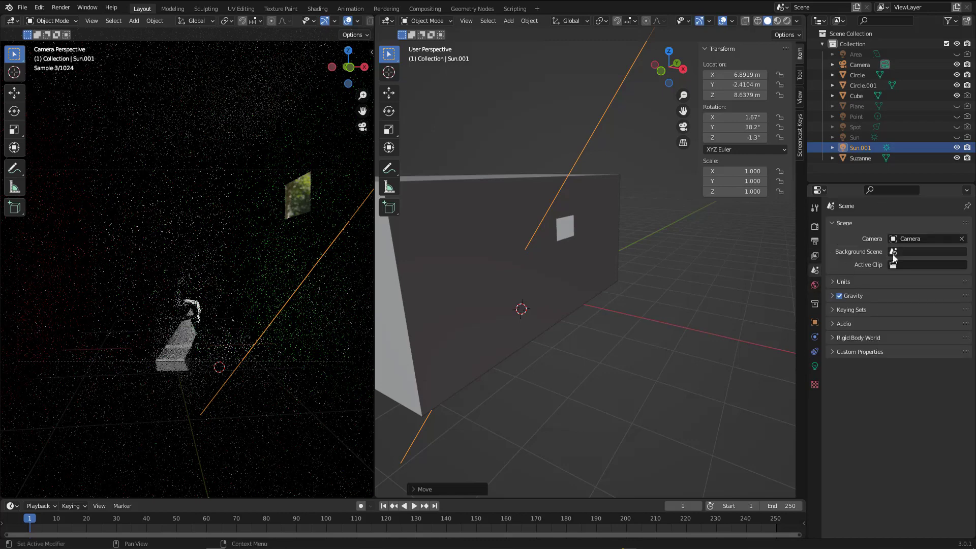
click(815, 286)
click(963, 303)
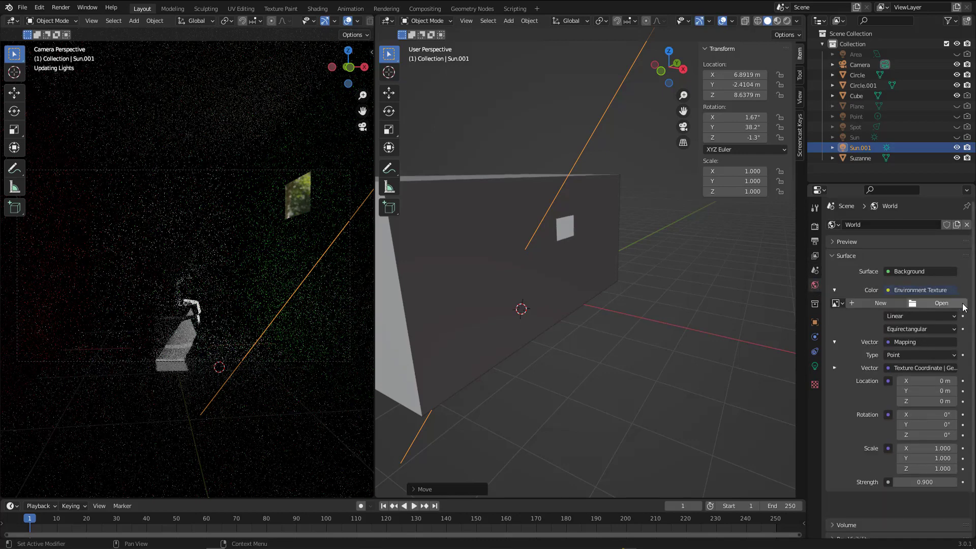
click(909, 290)
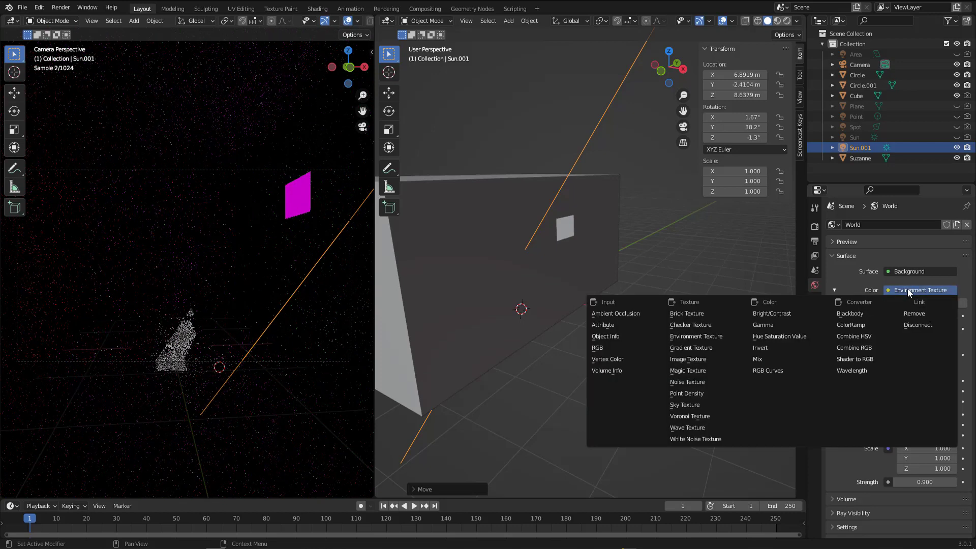
click(914, 313)
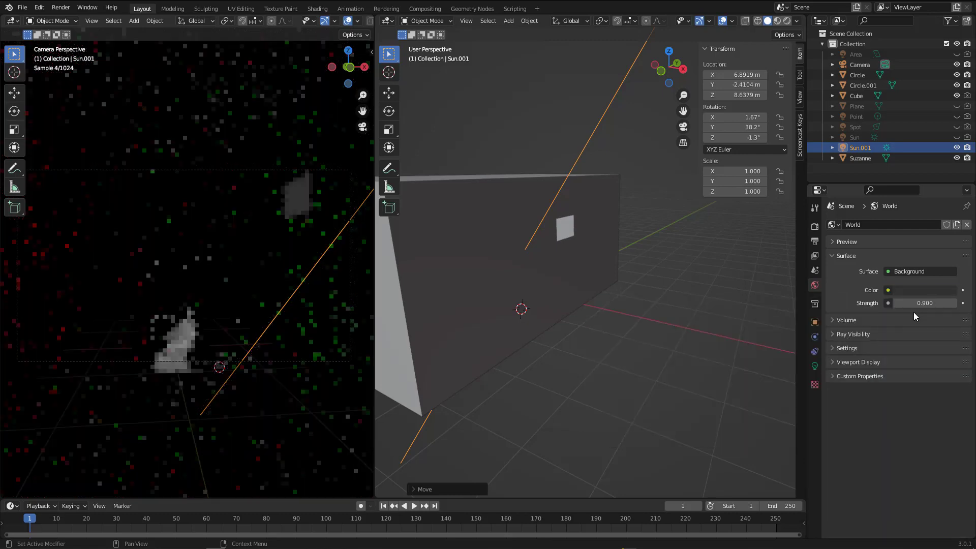
middle_drag(530, 215, 513, 244)
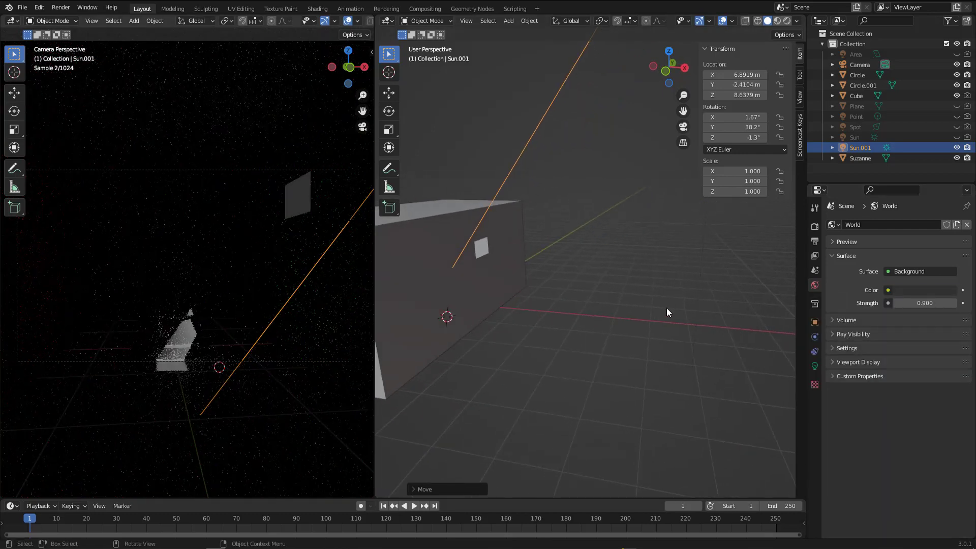
Step: Raise Sun.001's strength to 2.26
click(815, 367)
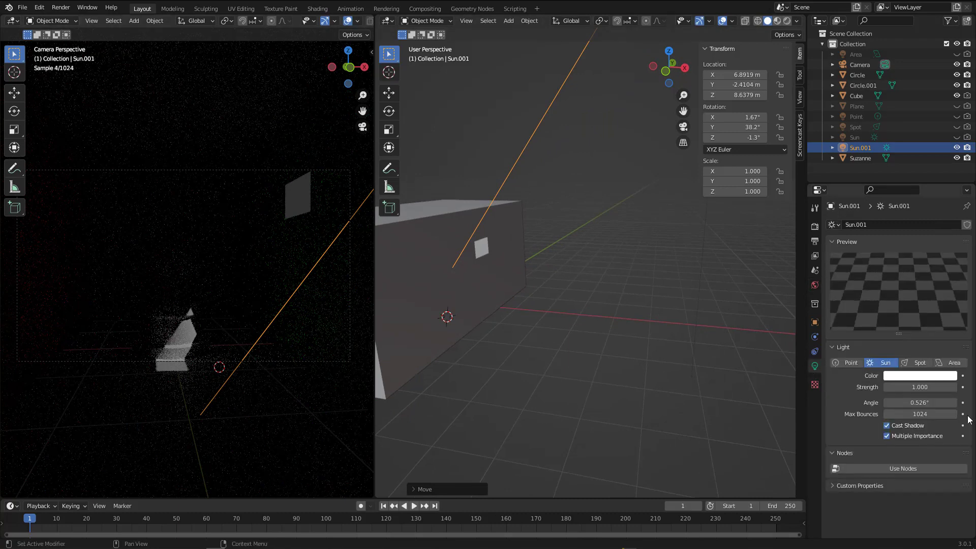
drag(914, 388, 956, 388)
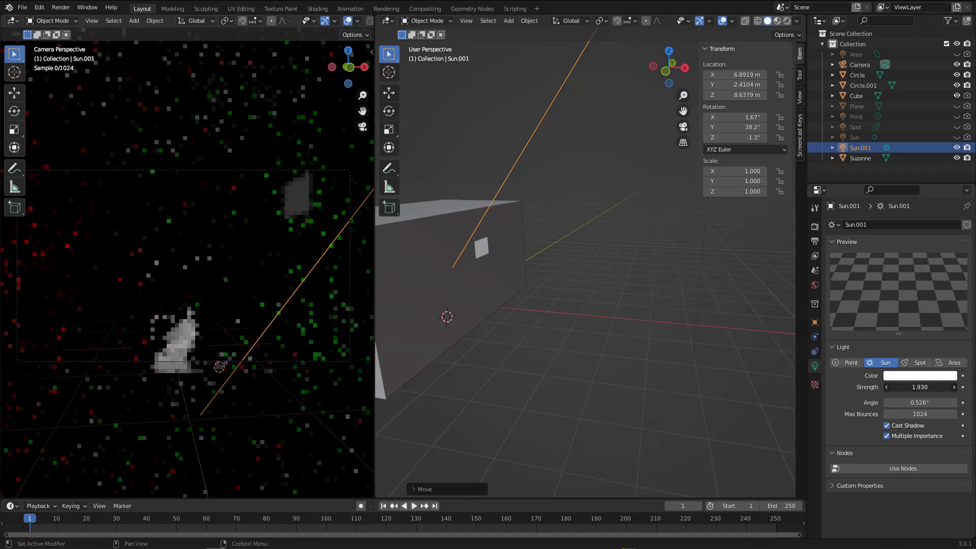
scroll(545, 283, down, 5)
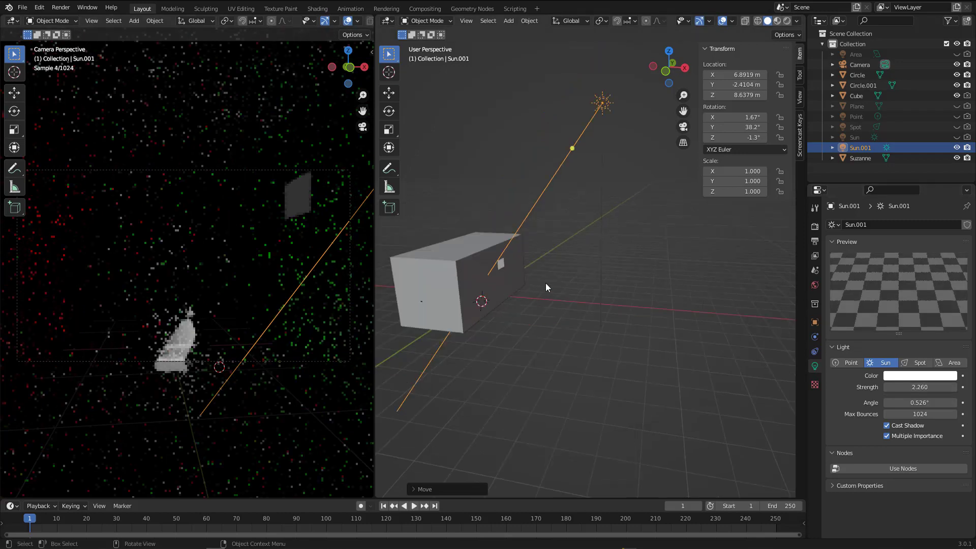
middle_drag(590, 230, 594, 230)
Step: Move the sun lower and tilt it more steeply, to 46.2°, toward the room
key(g)
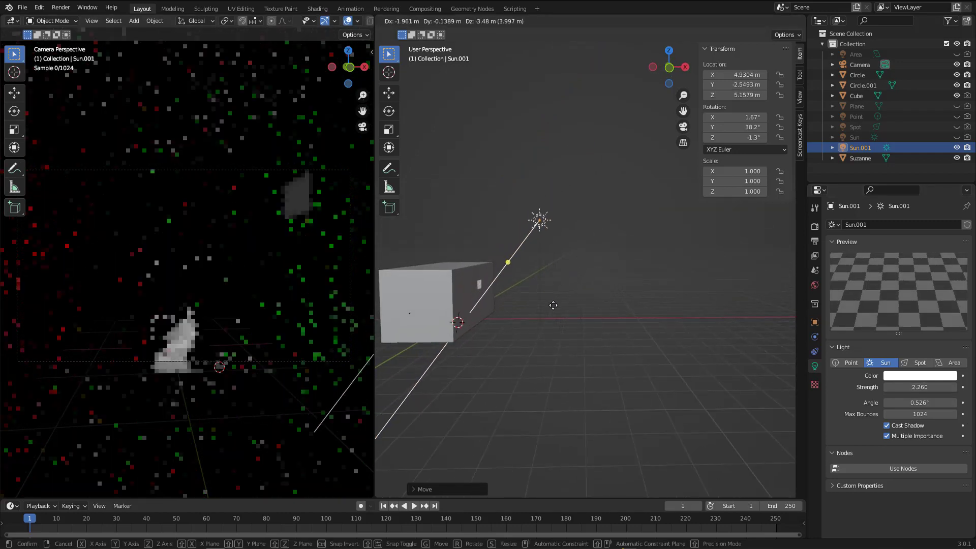
click(563, 292)
key(r)
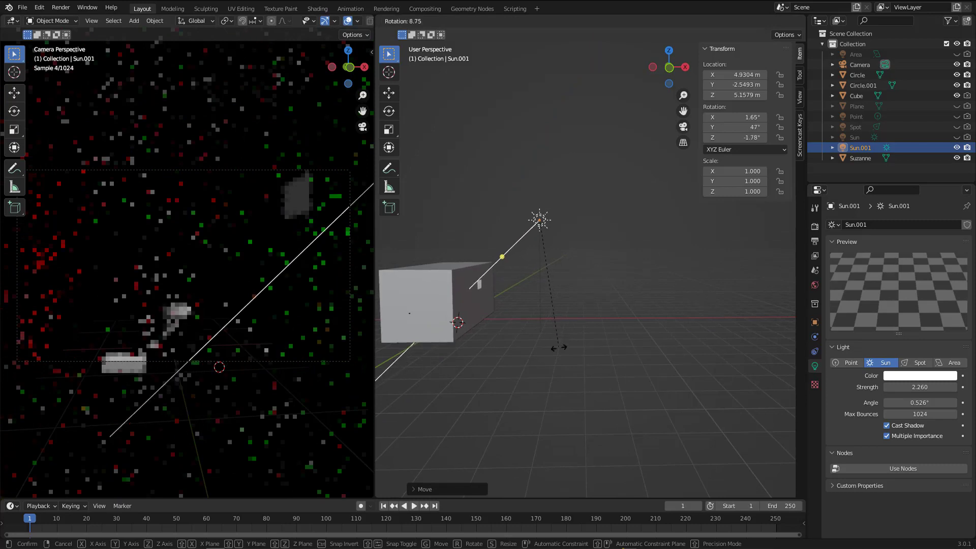
click(559, 343)
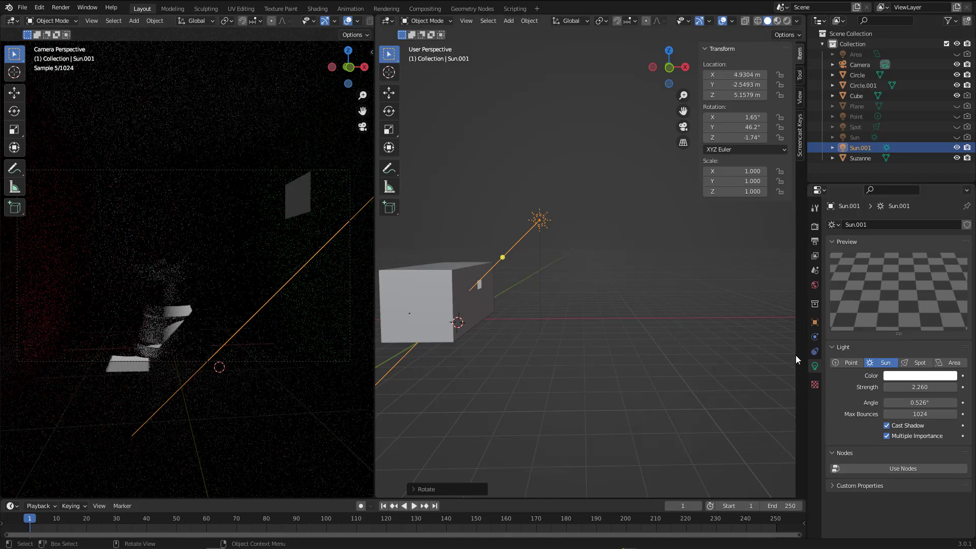
Step: Plug a Sky Texture into the World Background Color, keeping the Nishita sky type
click(816, 286)
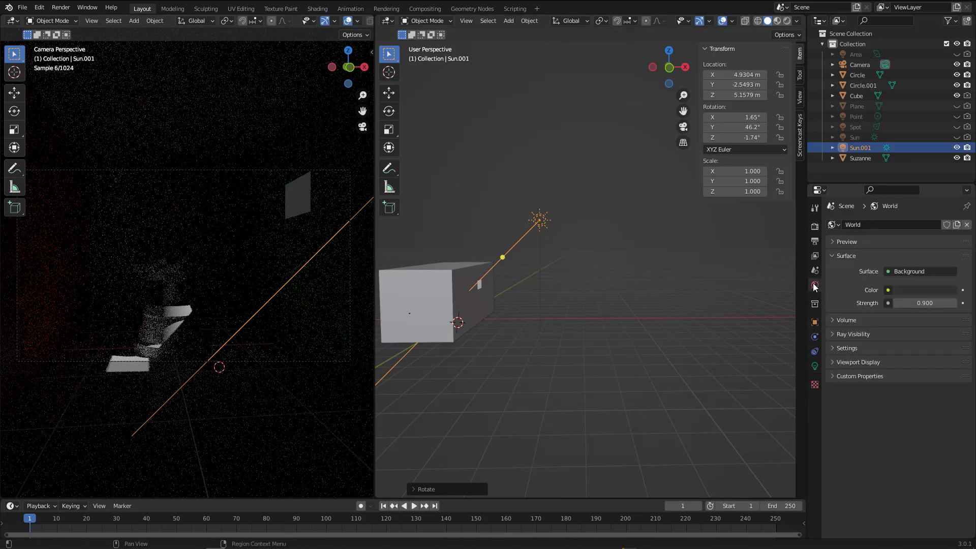
click(910, 272)
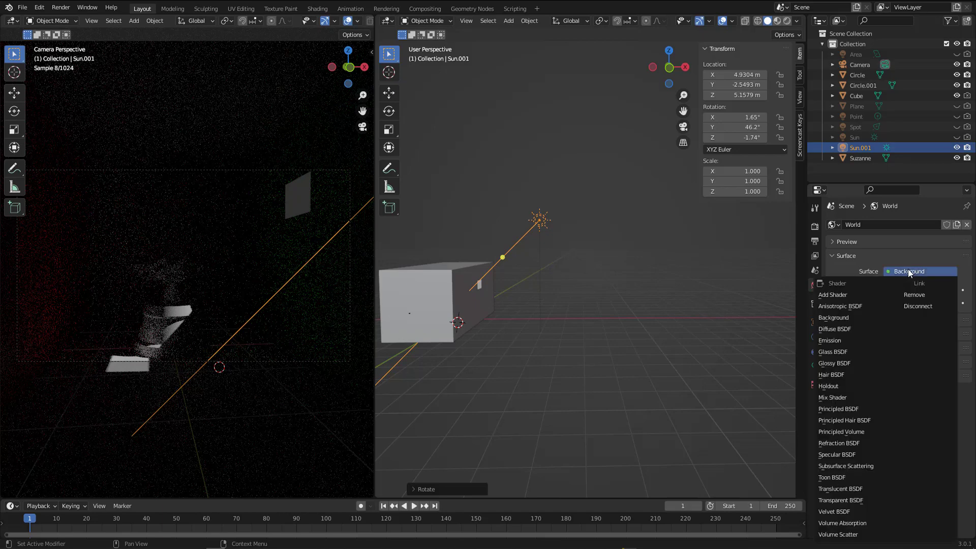
click(910, 273)
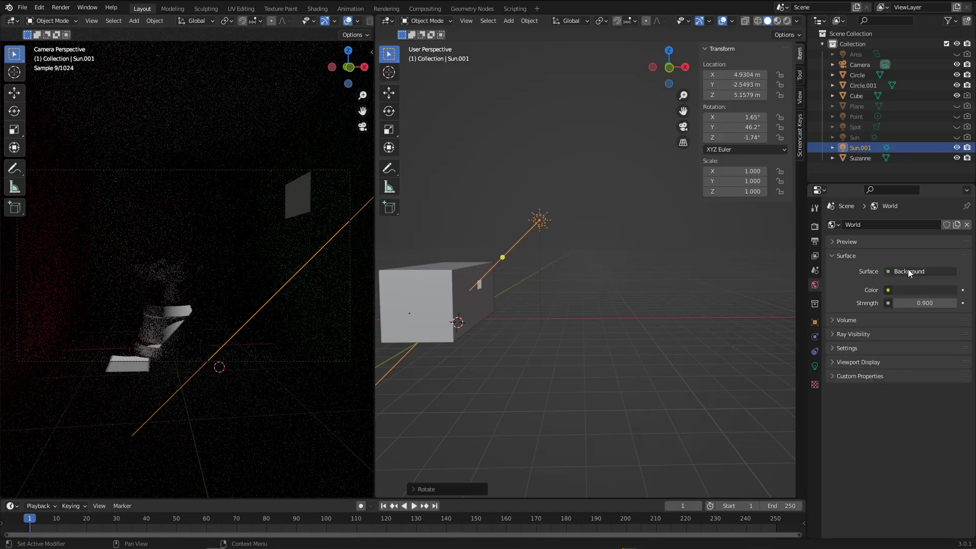
click(888, 290)
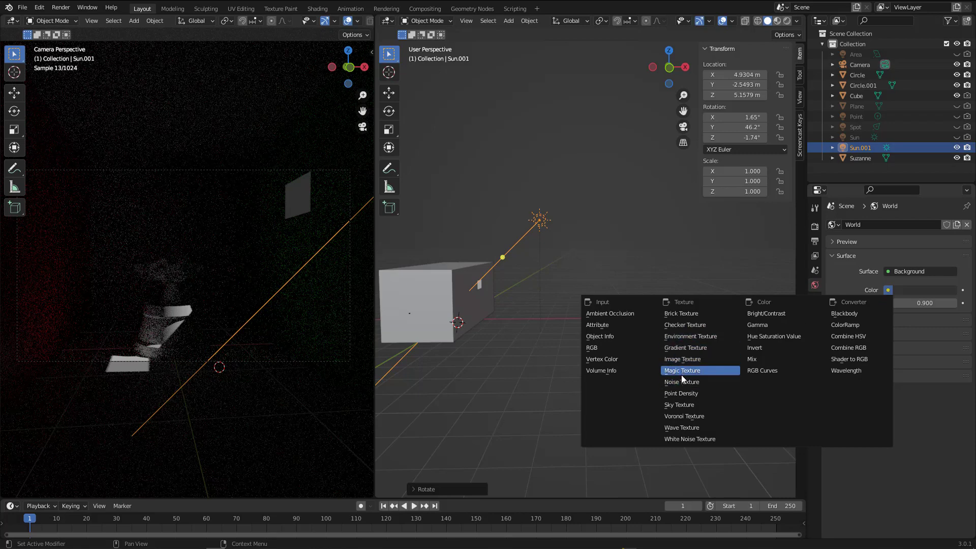
click(682, 405)
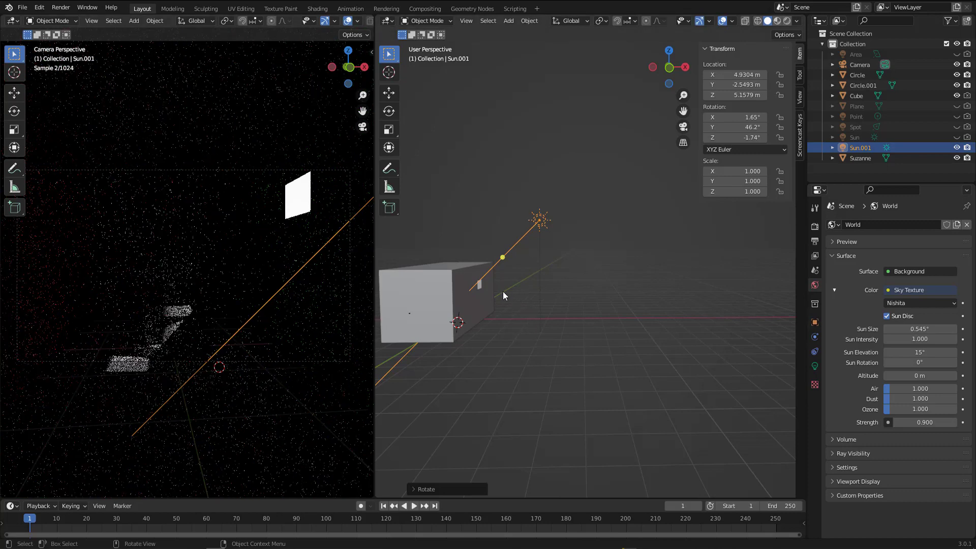
click(900, 310)
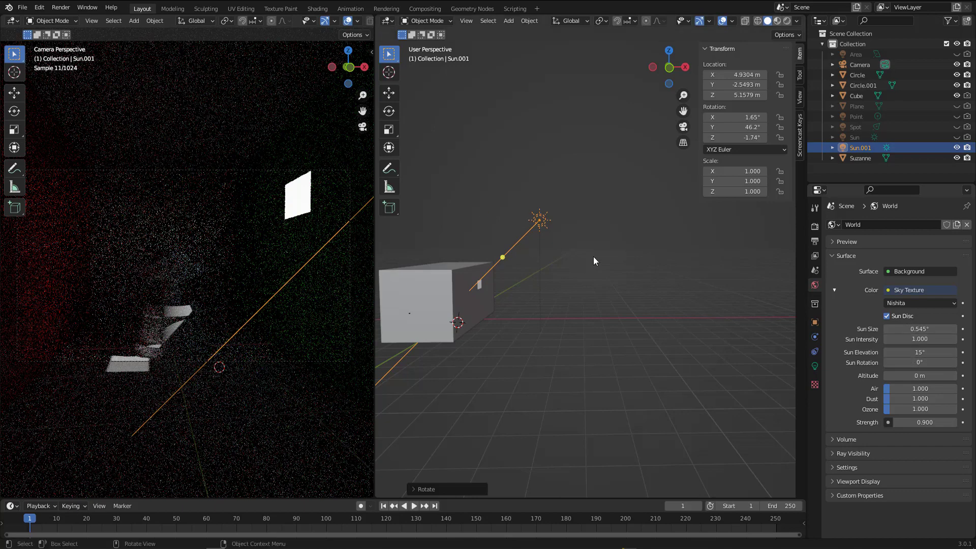
Step: Disable Sun.001 in viewport and render, and set the sky's Sun Rotation to -64.9°
click(530, 220)
click(530, 218)
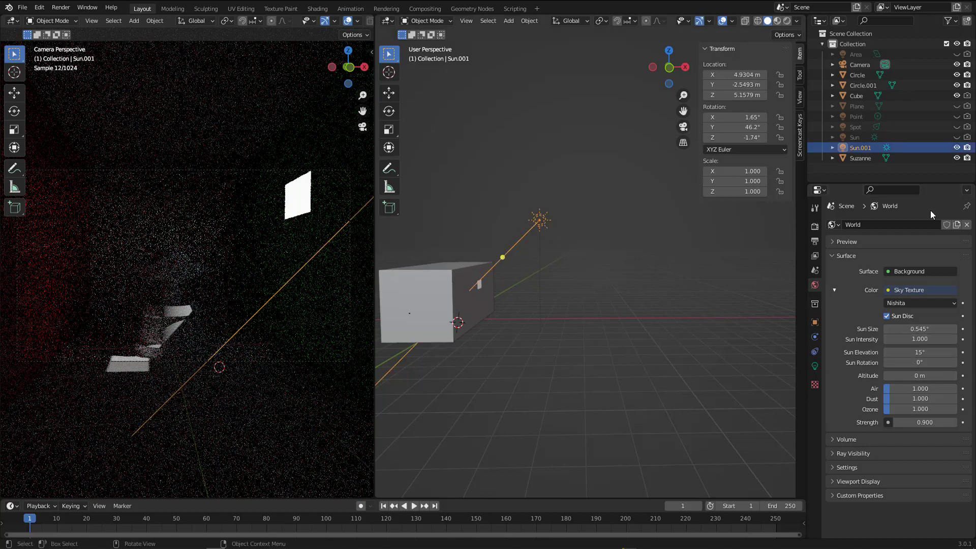
click(957, 147)
click(967, 148)
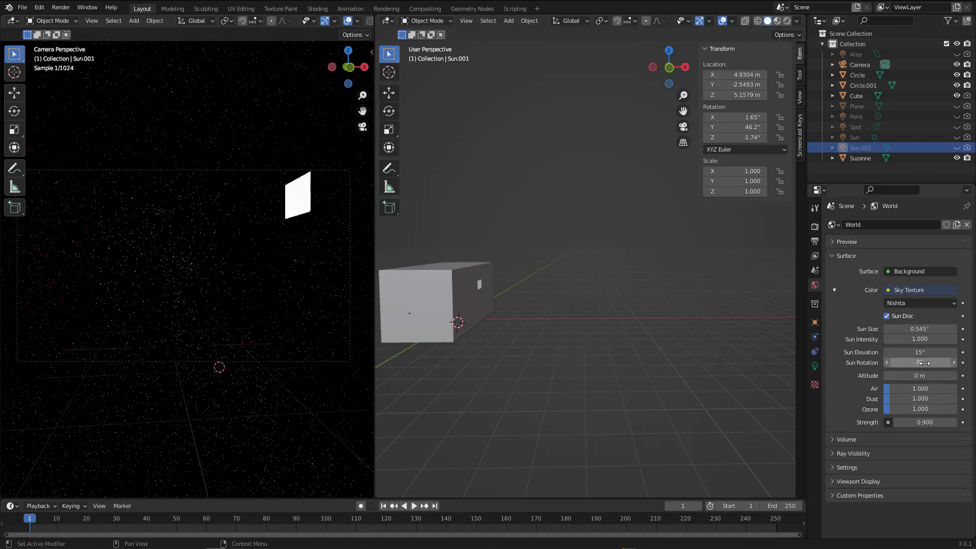
drag(924, 362, 863, 363)
middle_drag(230, 279, 280, 285)
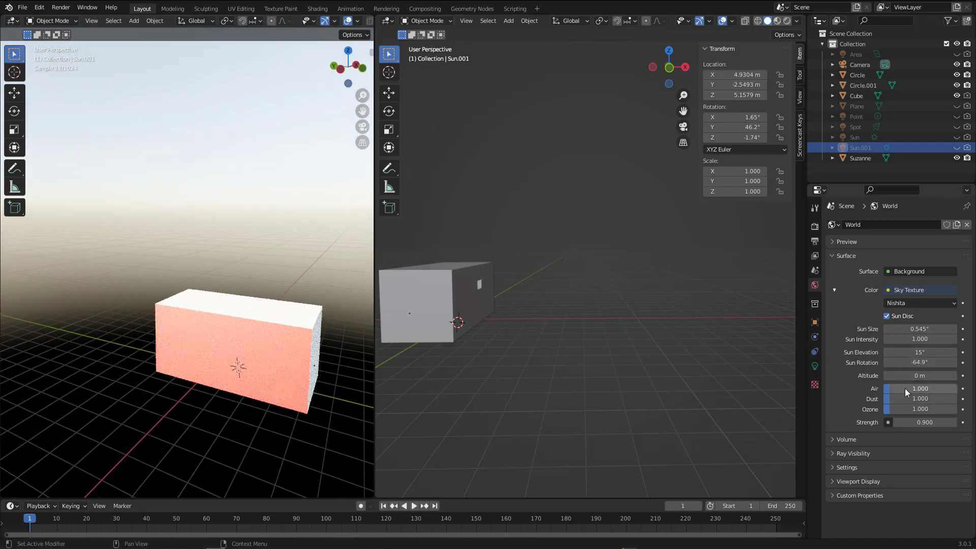
Step: Try higher Air density, swing Sun Rotation to -241°, then reset Air to 1.000
drag(905, 389, 937, 389)
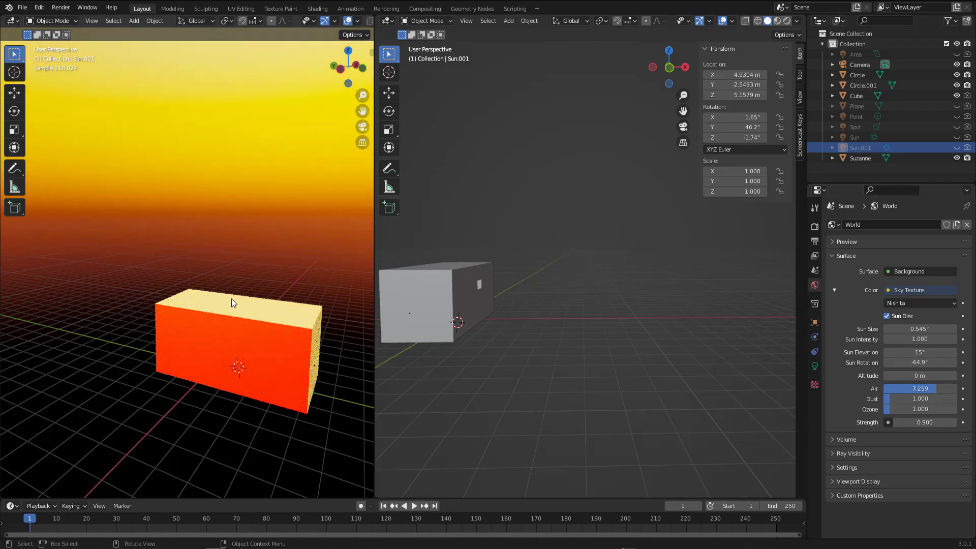
middle_drag(231, 303, 198, 249)
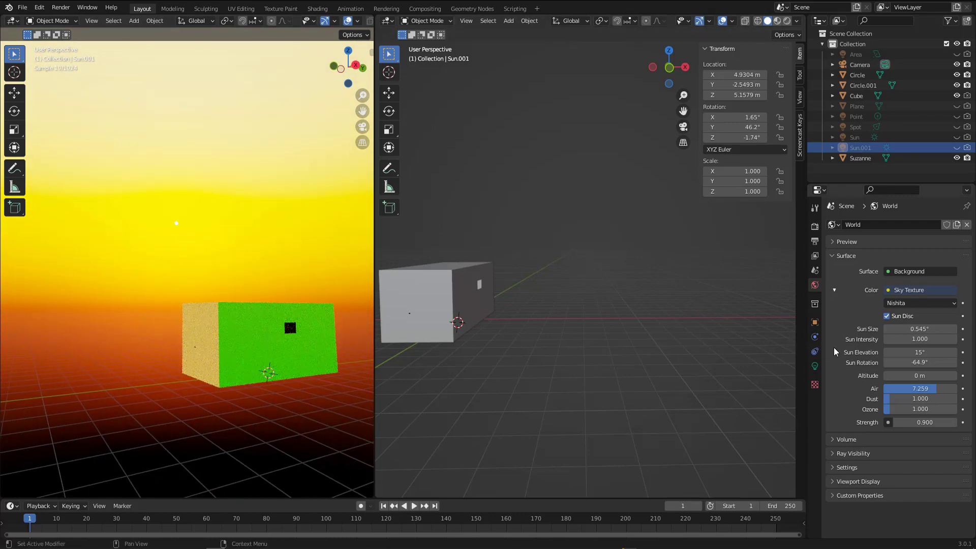
drag(914, 363, 783, 363)
middle_drag(246, 268, 61, 273)
drag(920, 362, 867, 362)
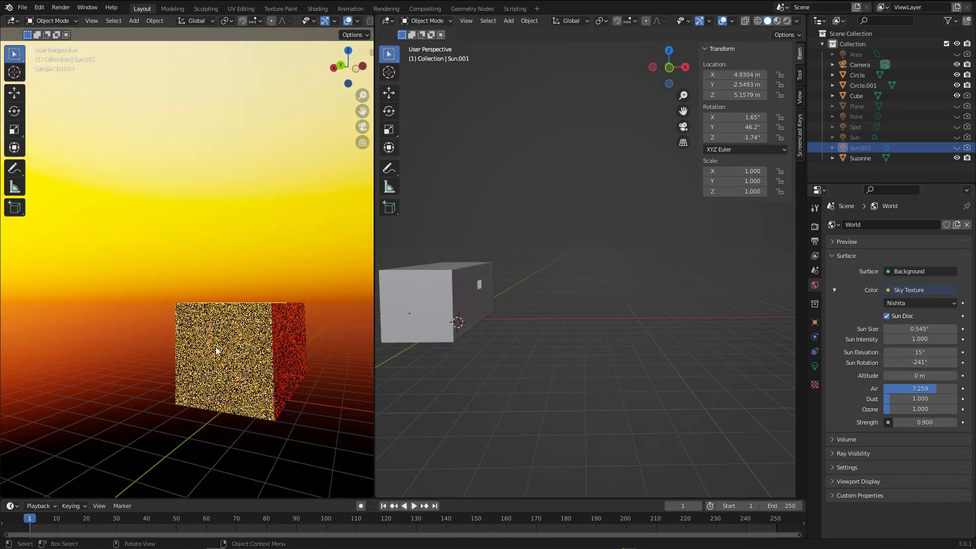
middle_drag(216, 351, 179, 313)
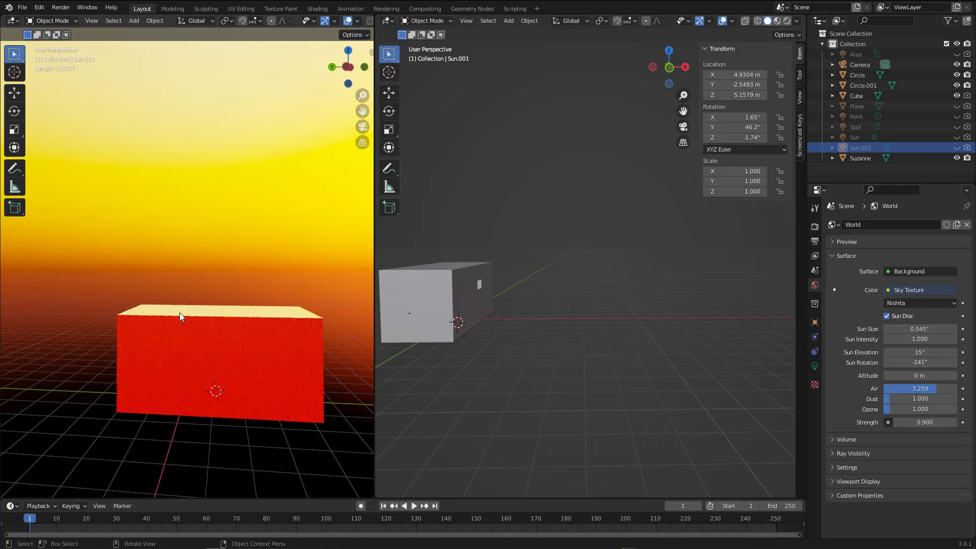
key(KP_0)
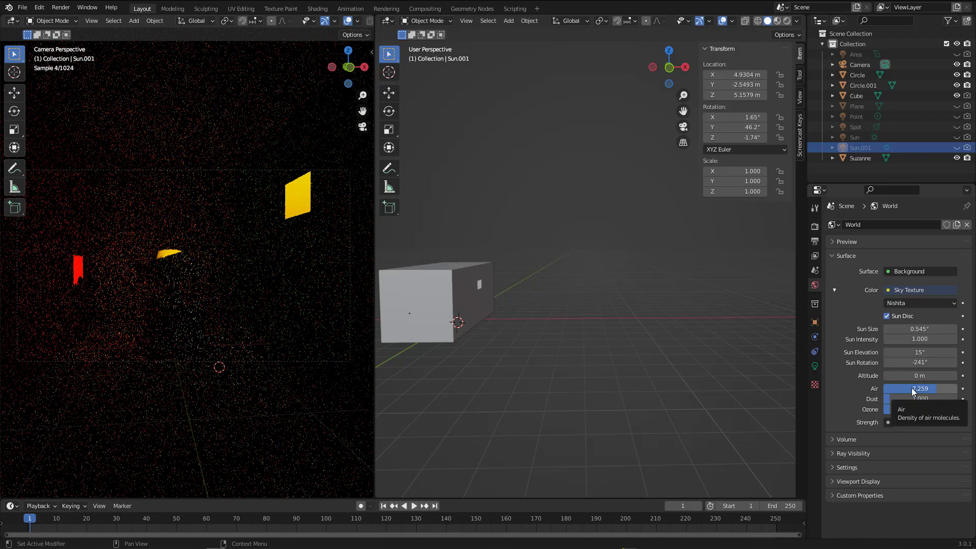
key(BackSpace)
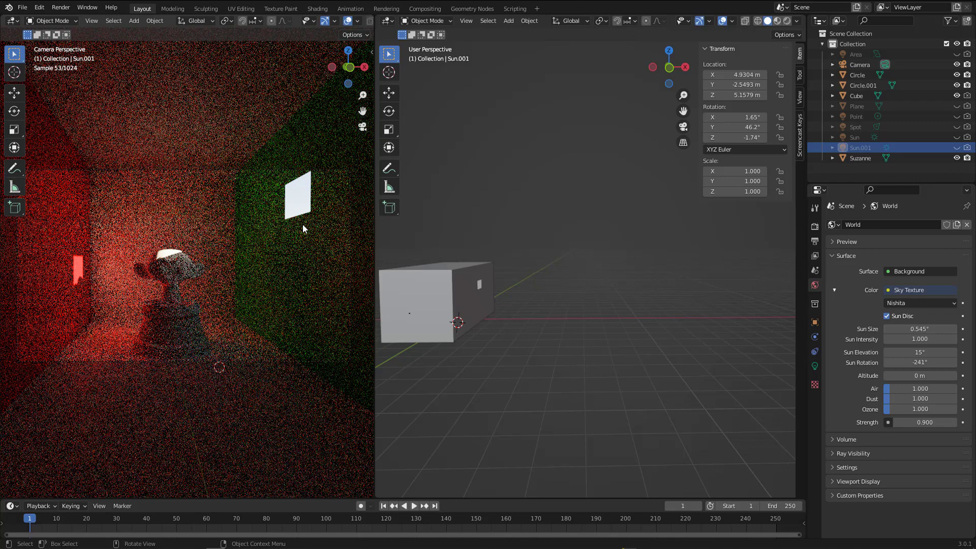
Step: Add an area light, raise it to window height and rotate it 90° on Y
key(shift+a)
mouse_move(283, 323)
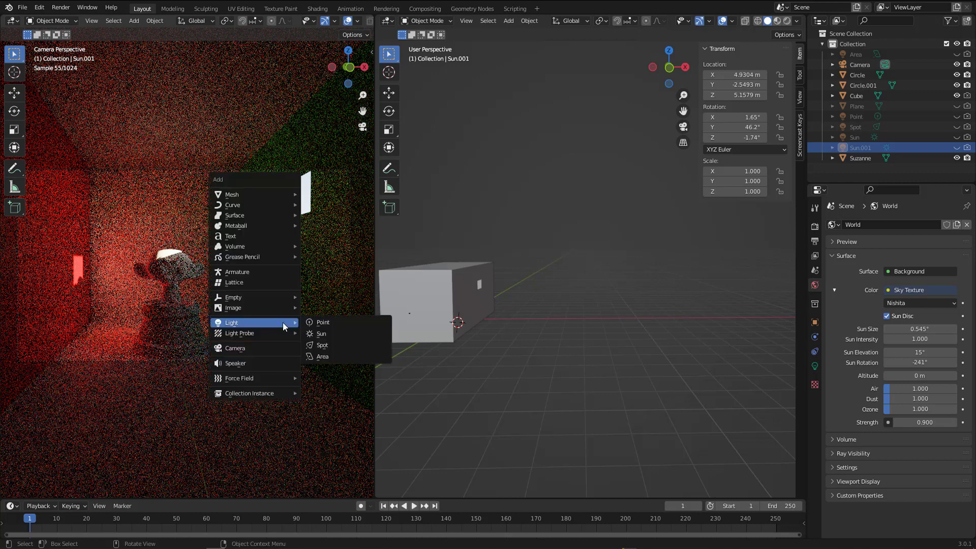
click(330, 358)
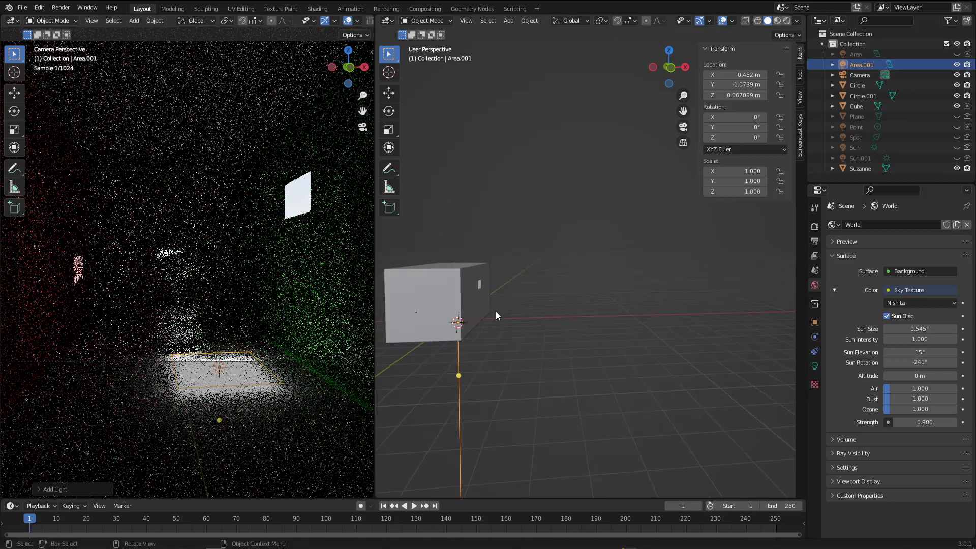
key(KP_1)
scroll(496, 311, up, 6)
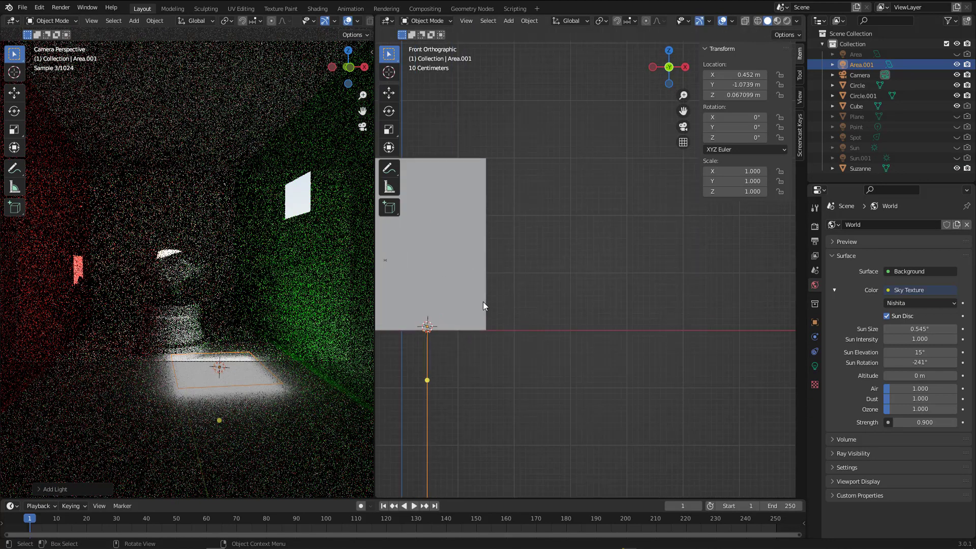
key(g)
click(557, 208)
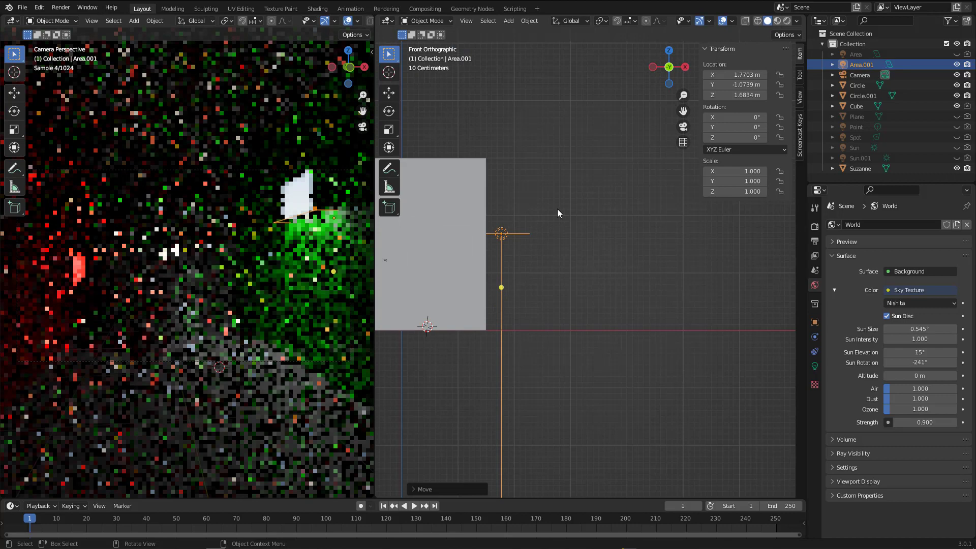
key(r)
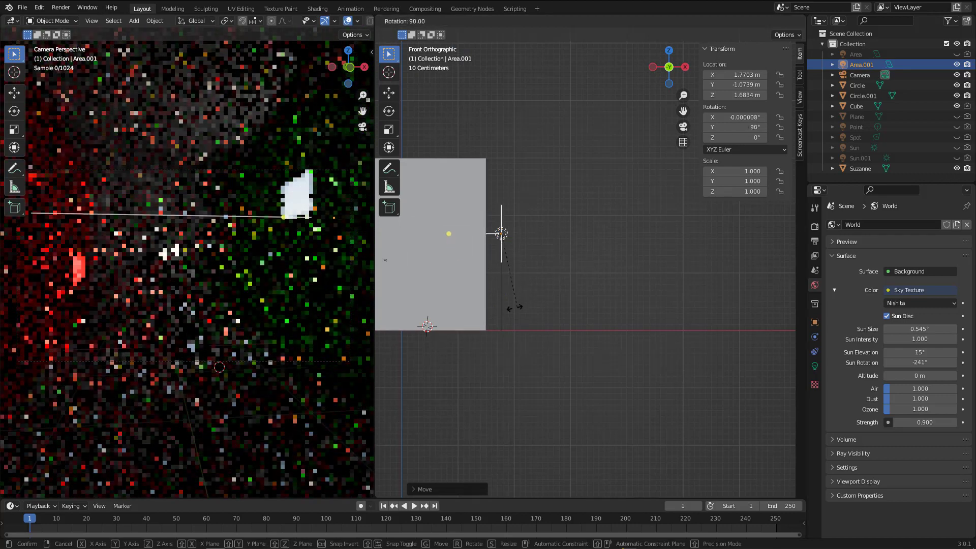
click(516, 310)
Step: Place Area.001 over the window opening at Y -0.74467 m, Z 1.997 m
key(KP_3)
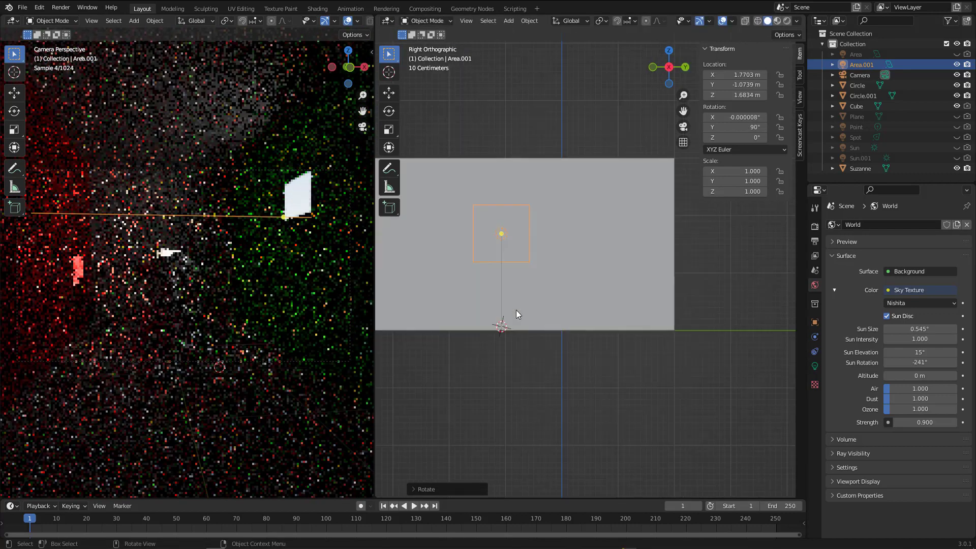
scroll(526, 253, down, 2)
scroll(527, 248, up, 1)
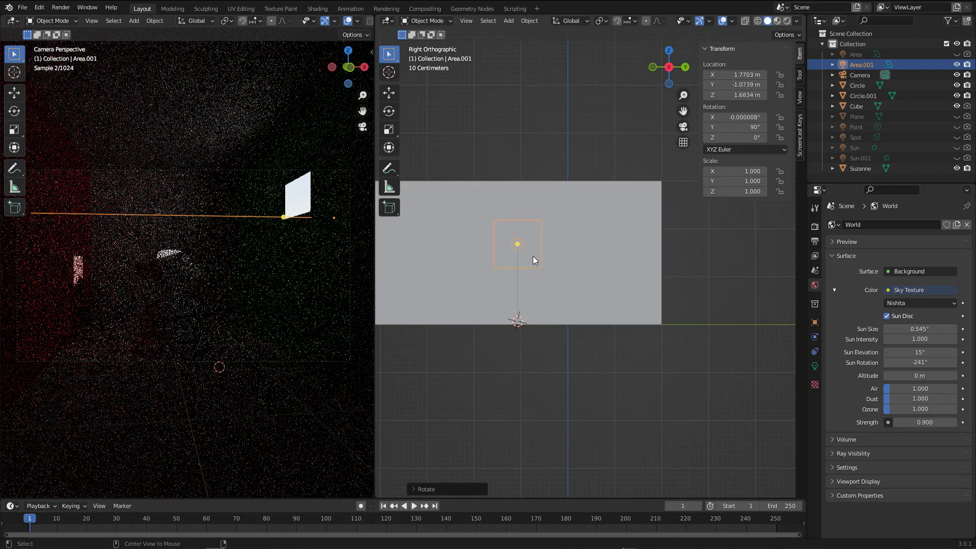
scroll(532, 255, up, 3)
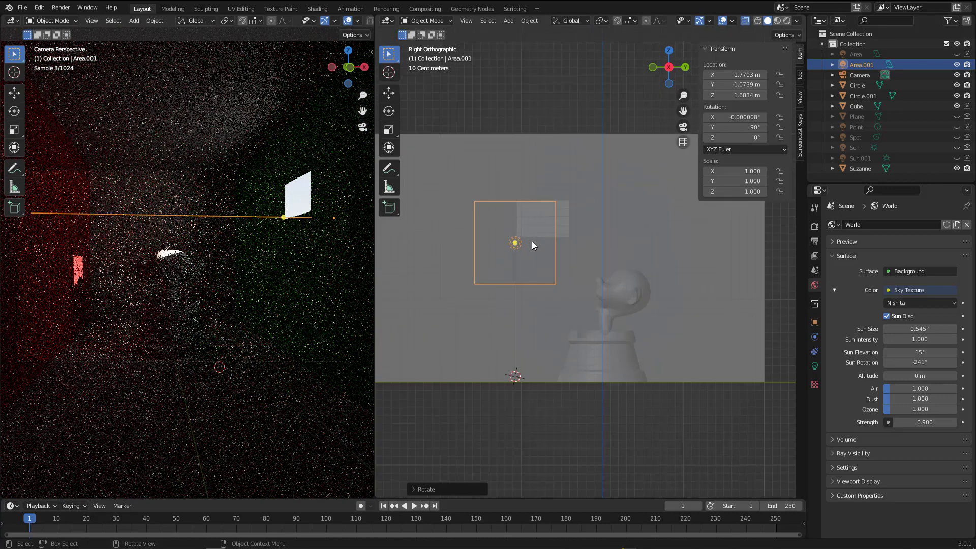
scroll(532, 241, up, 1)
key(g)
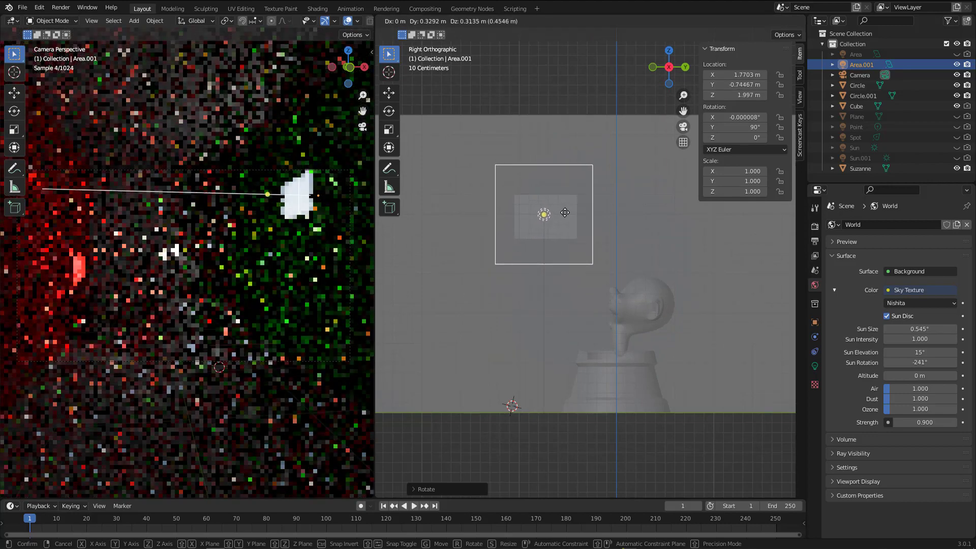
click(565, 214)
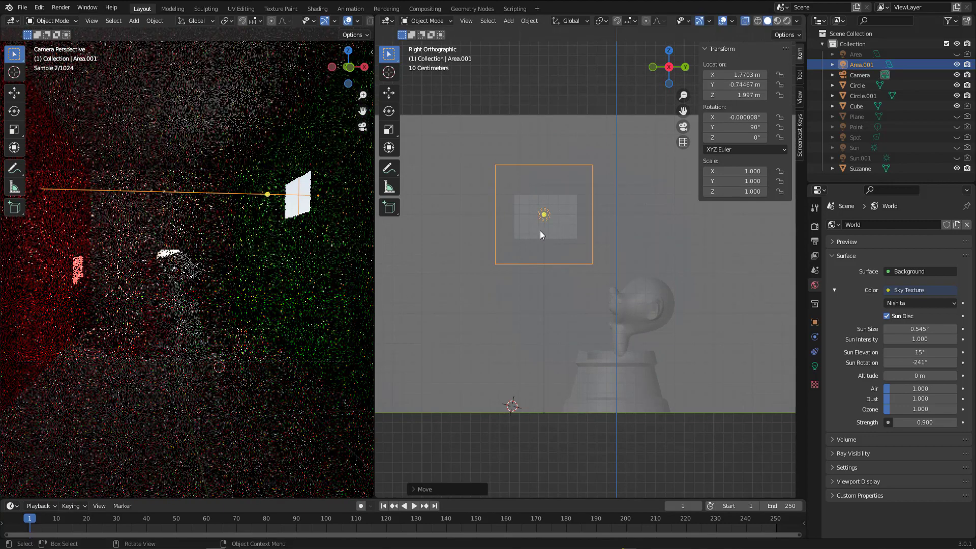
mouse_move(540, 231)
middle_down()
mouse_move(569, 241)
mouse_move(536, 244)
mouse_move(557, 232)
mouse_move(602, 233)
mouse_move(554, 239)
middle_up()
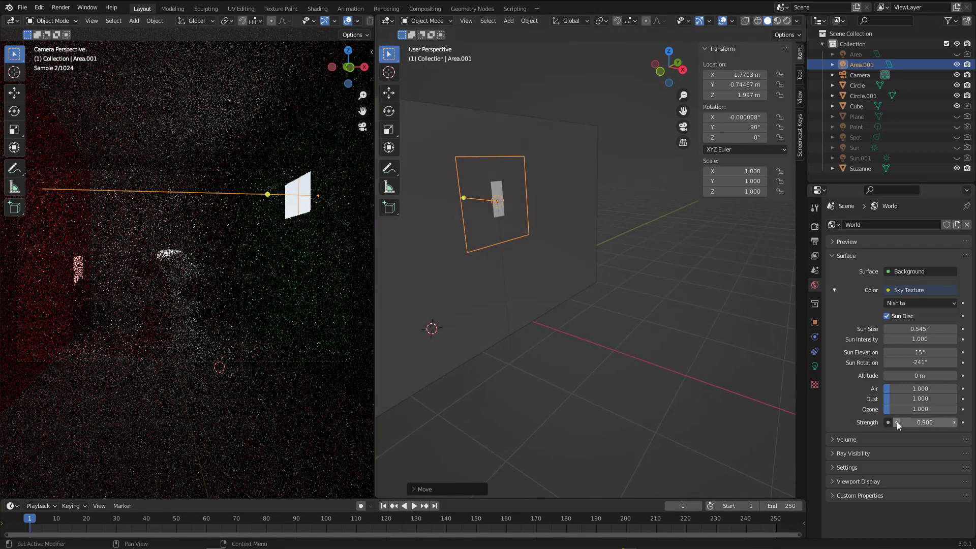
Step: Shrink the Area.001 light's size to 0.52 m
click(815, 366)
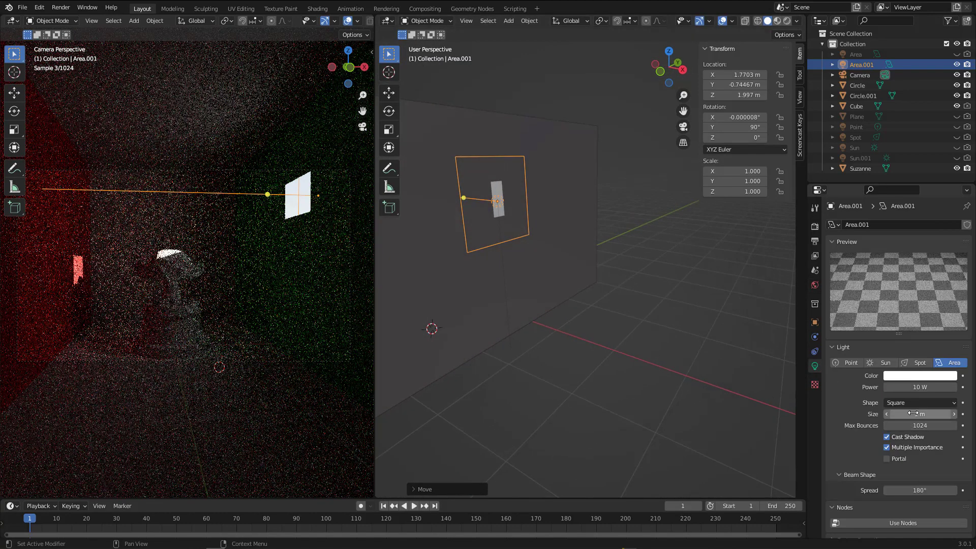
drag(914, 413, 890, 413)
middle_drag(488, 204, 556, 202)
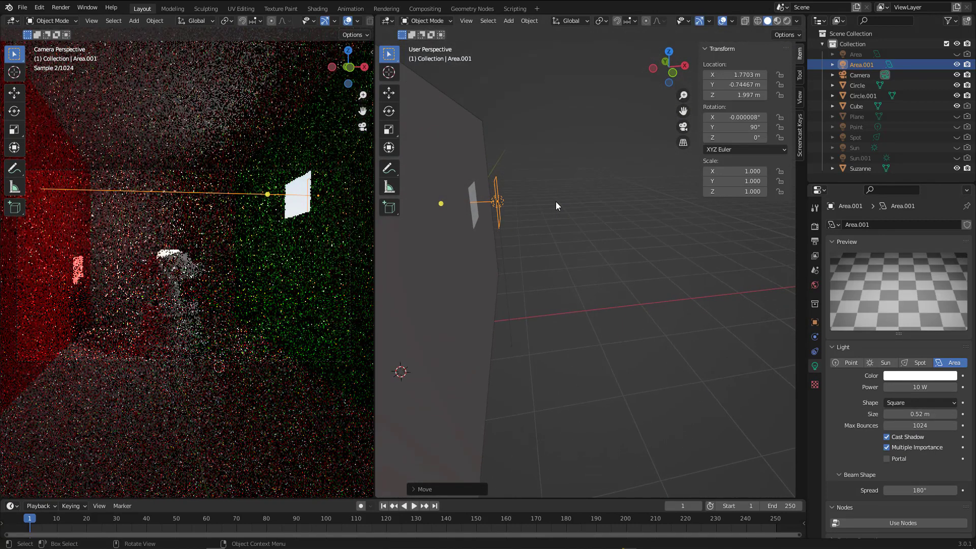
Step: Slide the area light along X to 1.5432 m at the wall opening
key(KP_1)
scroll(515, 212, up, 2)
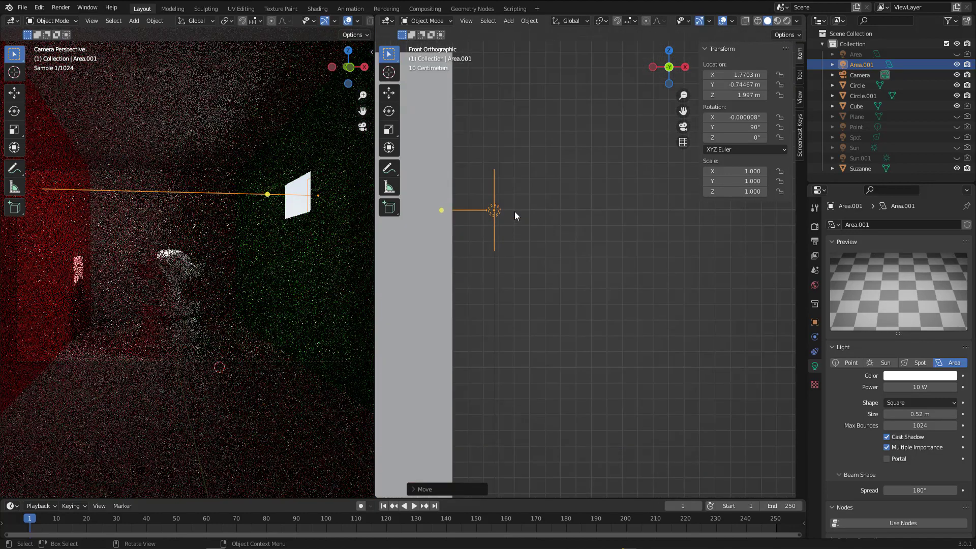
key(g)
key(x)
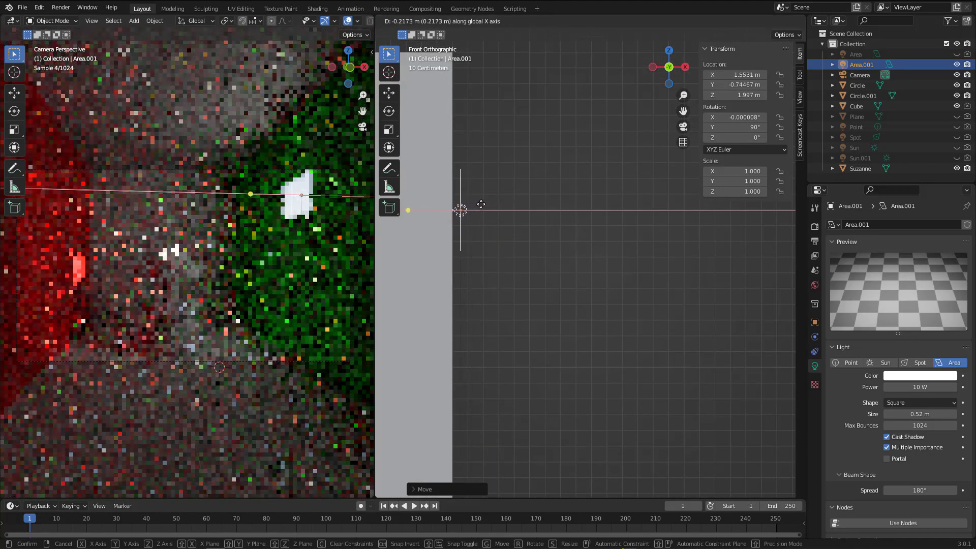
click(480, 205)
middle_drag(484, 227, 514, 190)
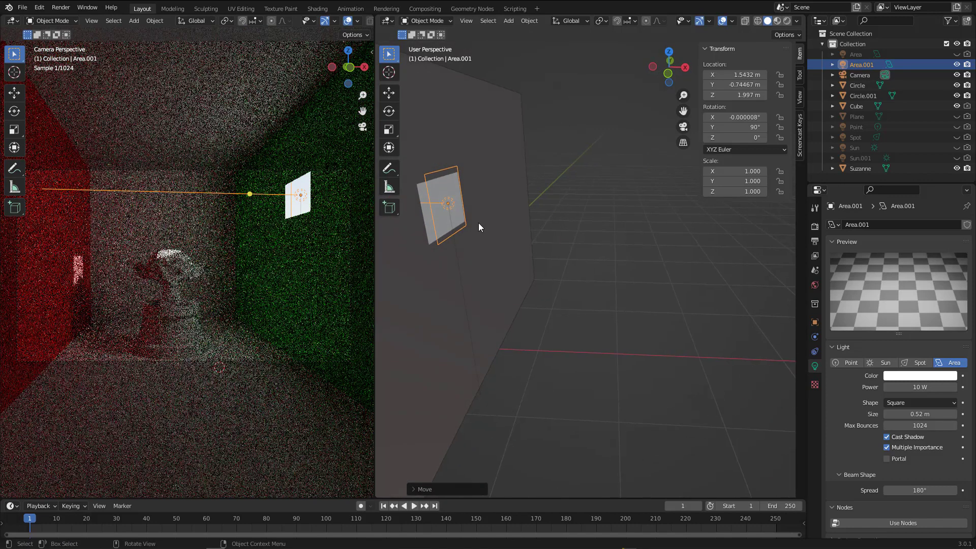
middle_drag(479, 227, 536, 233)
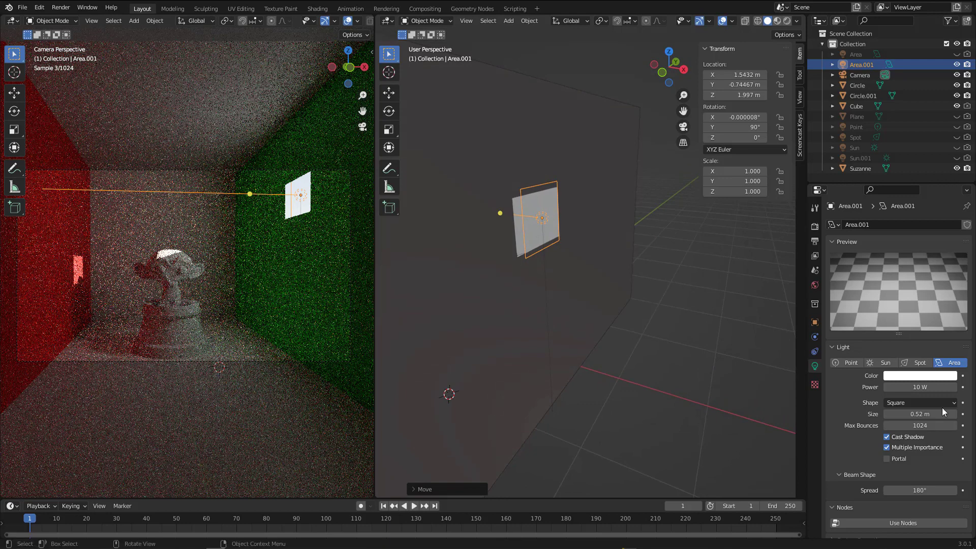
Step: Make Area.001 a portal at 0 W power, toggling Portal off and on to compare
click(899, 458)
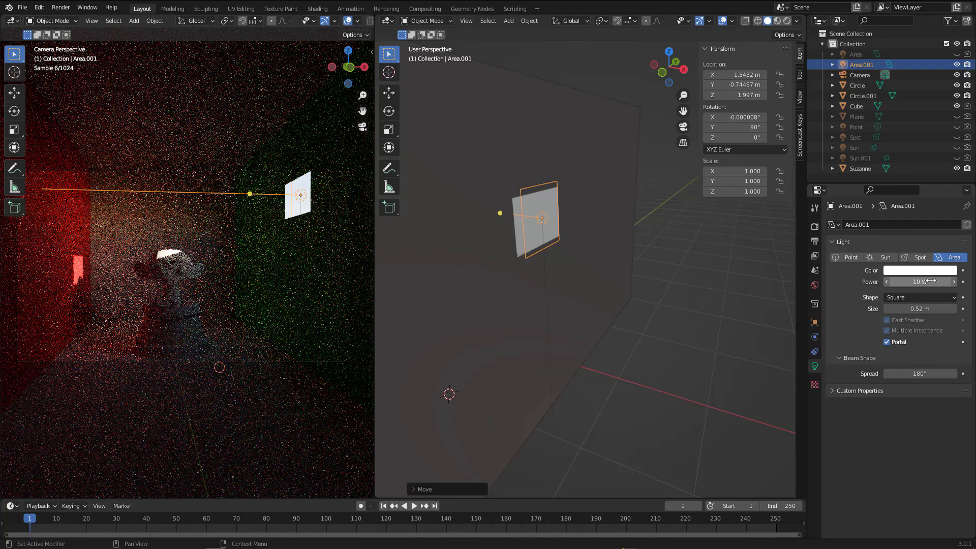
key(BackSpace)
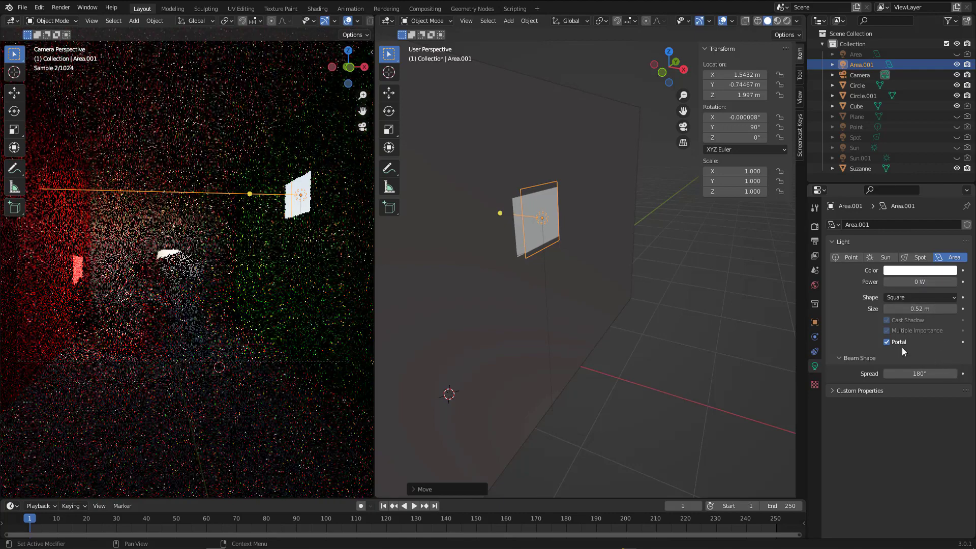
click(889, 341)
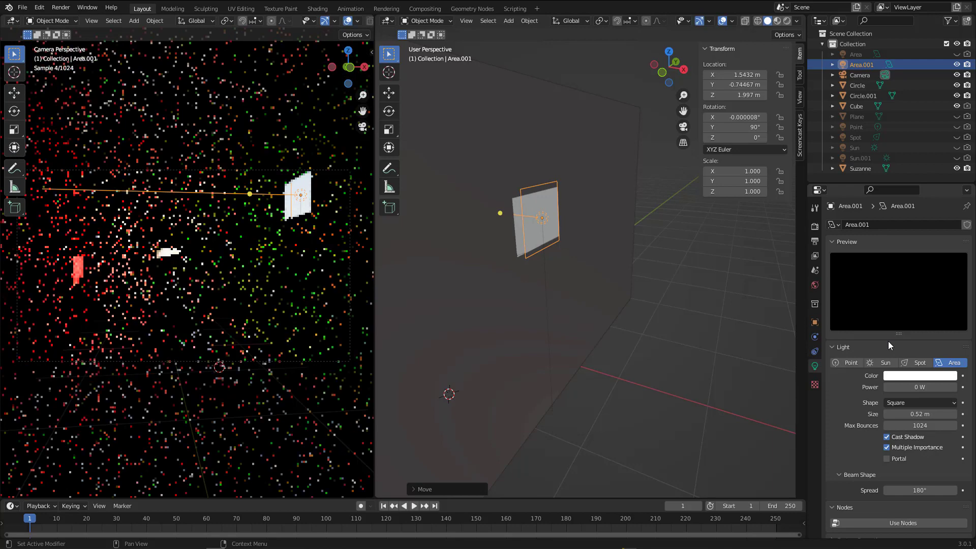
click(892, 459)
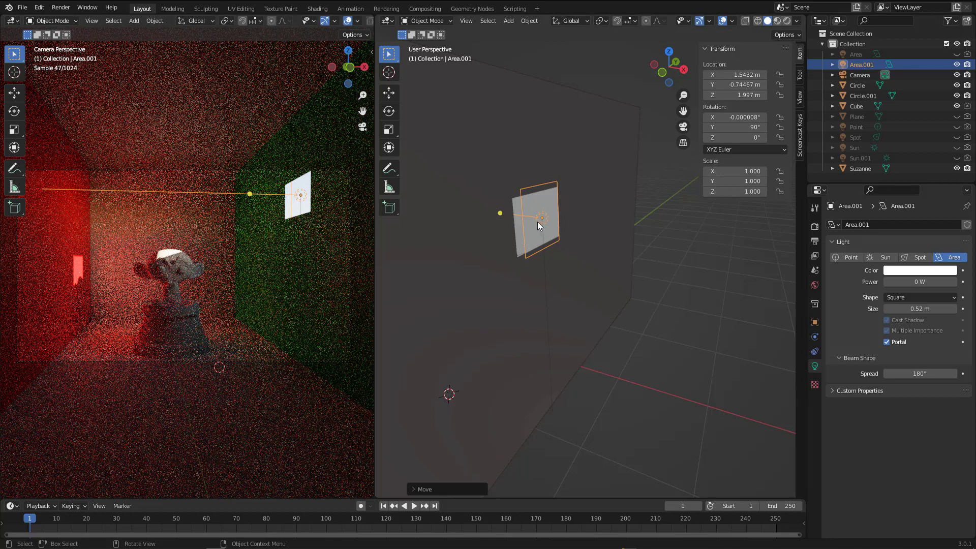
Step: Scale the Cube's window face up about twice and lower it to median Z 0.10239 m
click(284, 248)
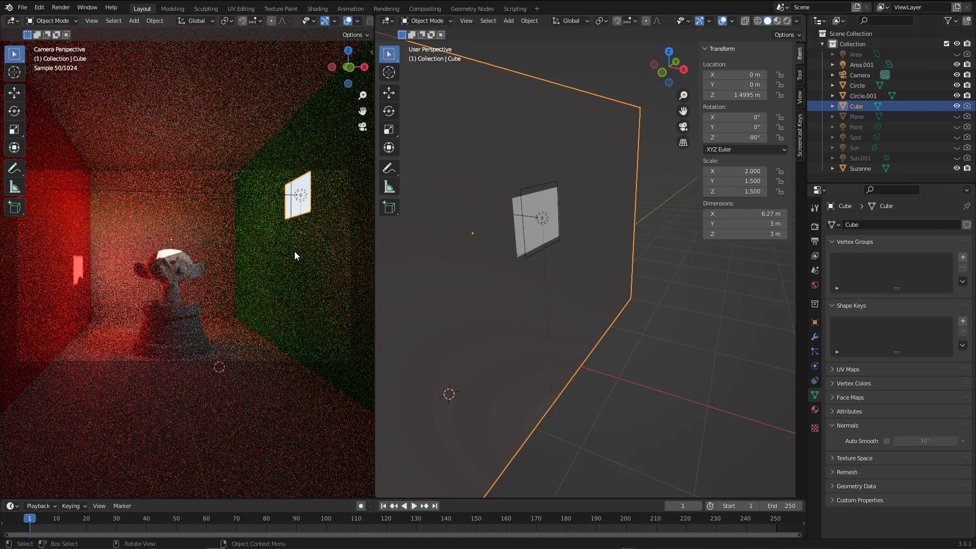
key(Tab)
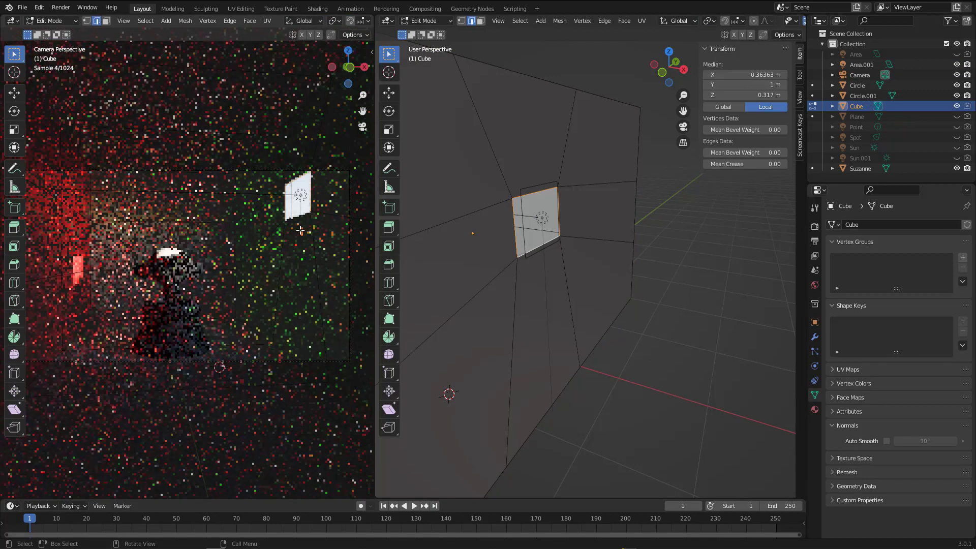
key(s)
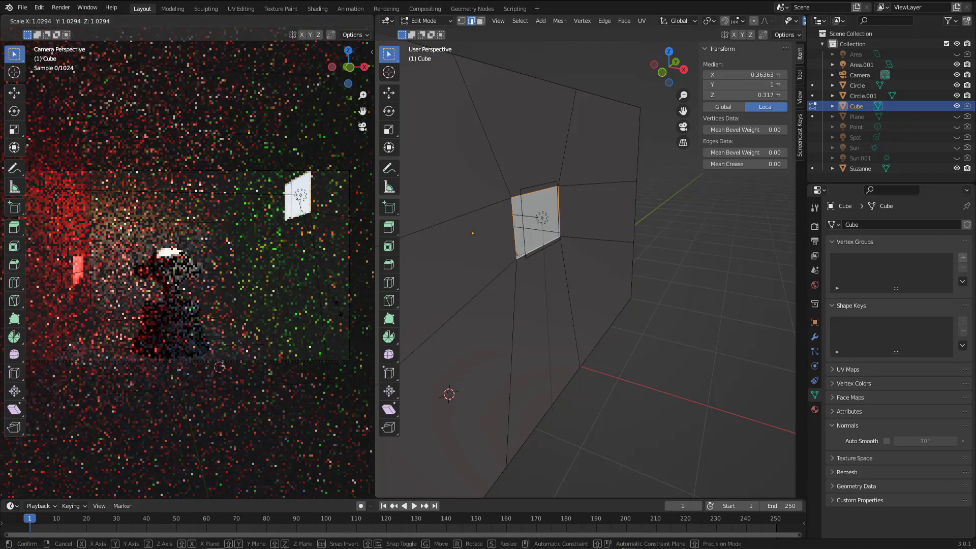
click(265, 305)
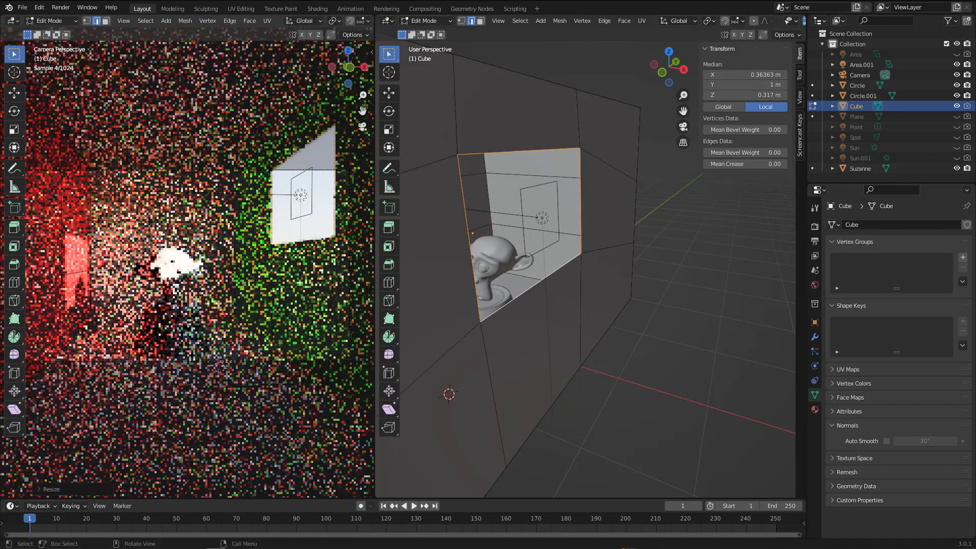
key(g)
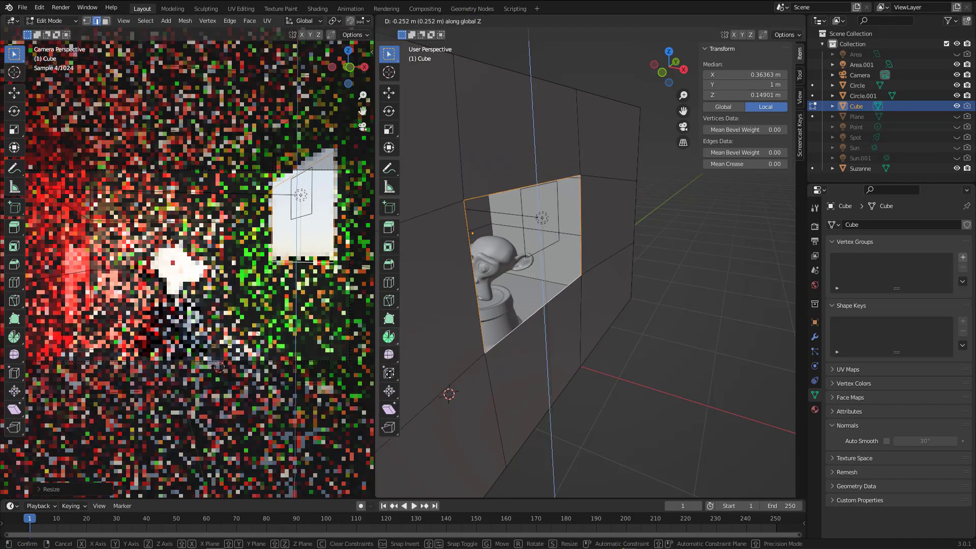
click(362, 358)
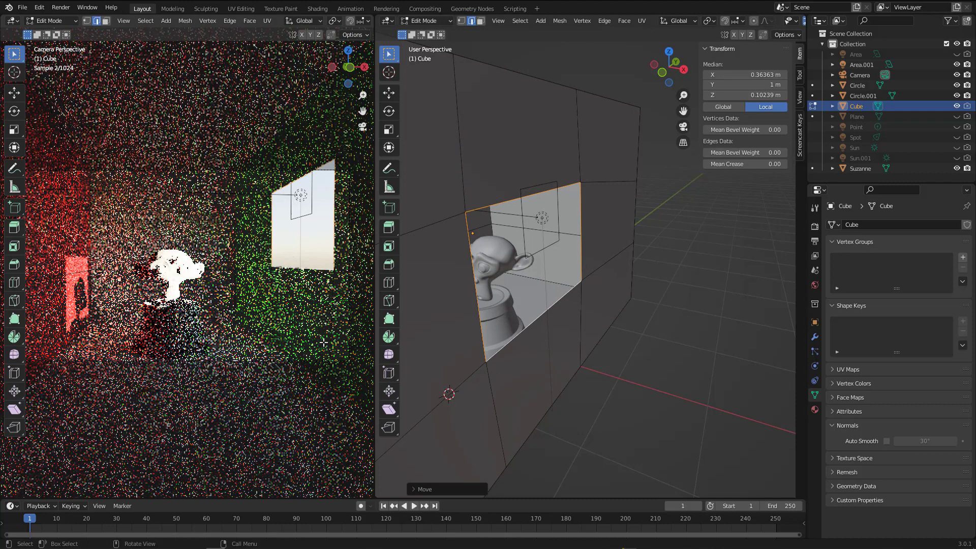
key(Tab)
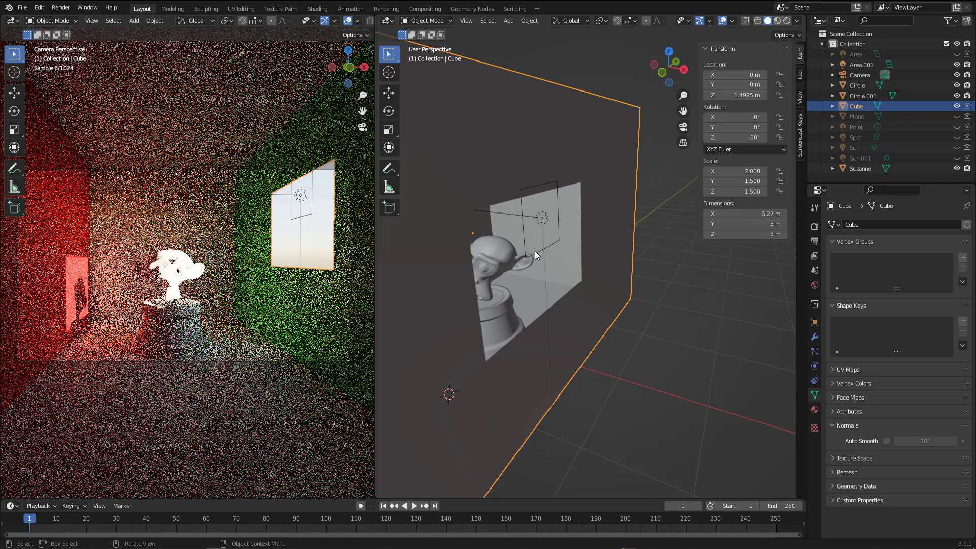
Step: Toggle Portal on Area.001 on and off to compare, then leave it enabled
click(535, 250)
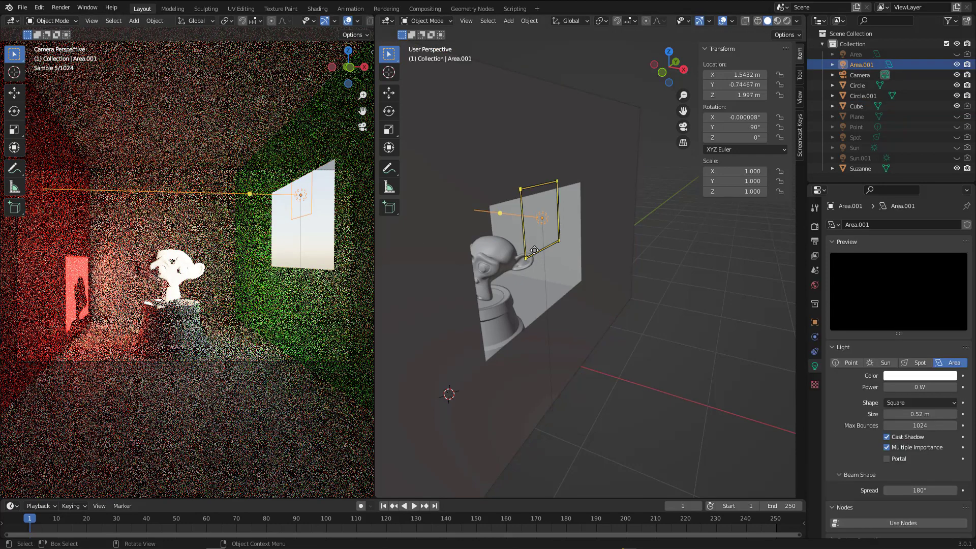
right_click(535, 252)
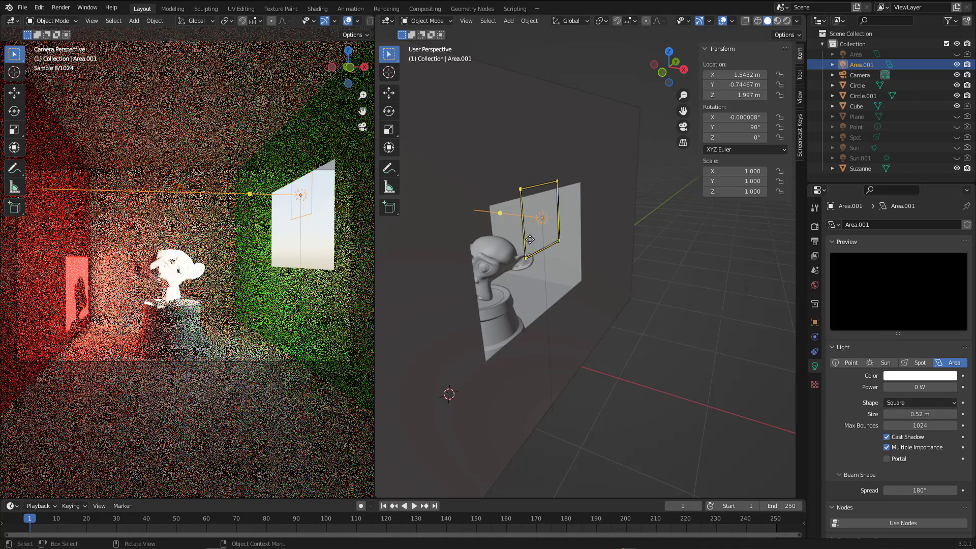
click(889, 459)
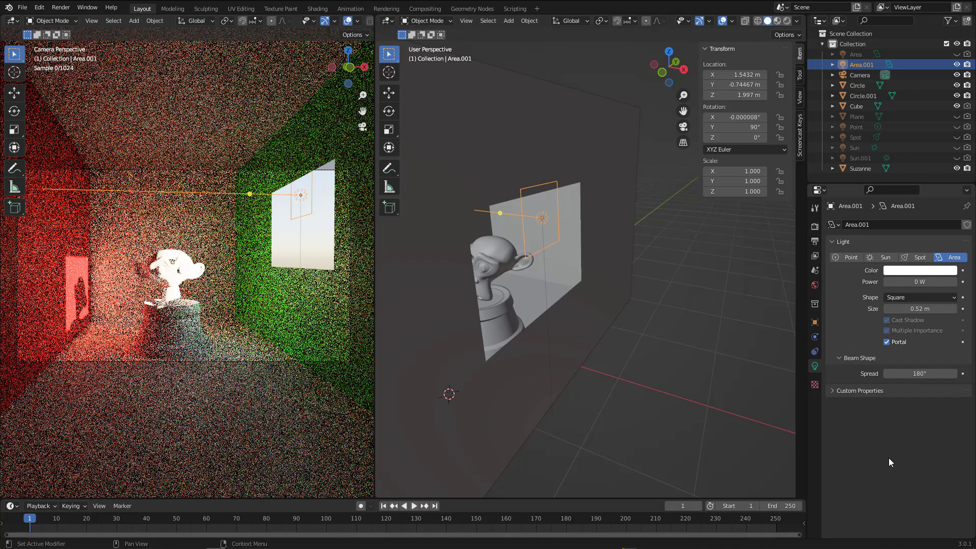
click(887, 341)
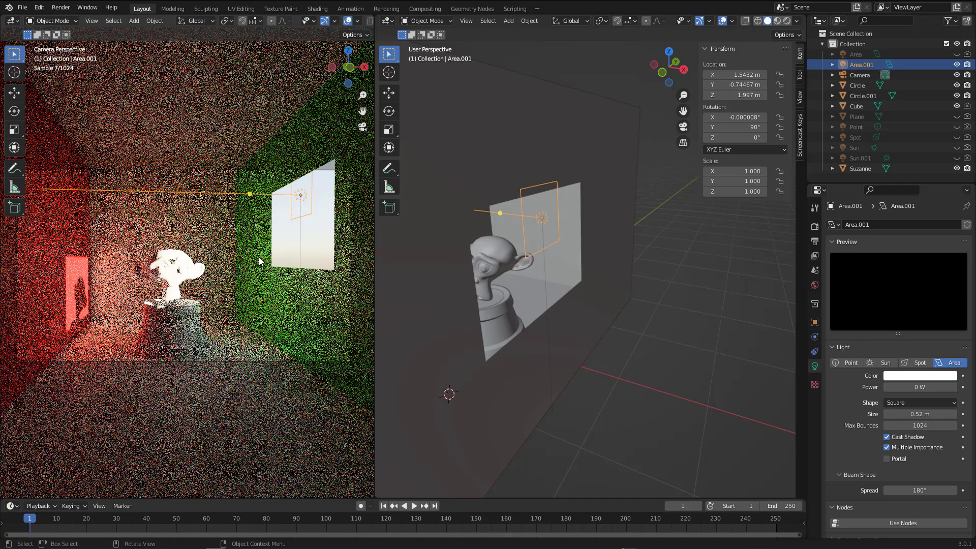
click(895, 458)
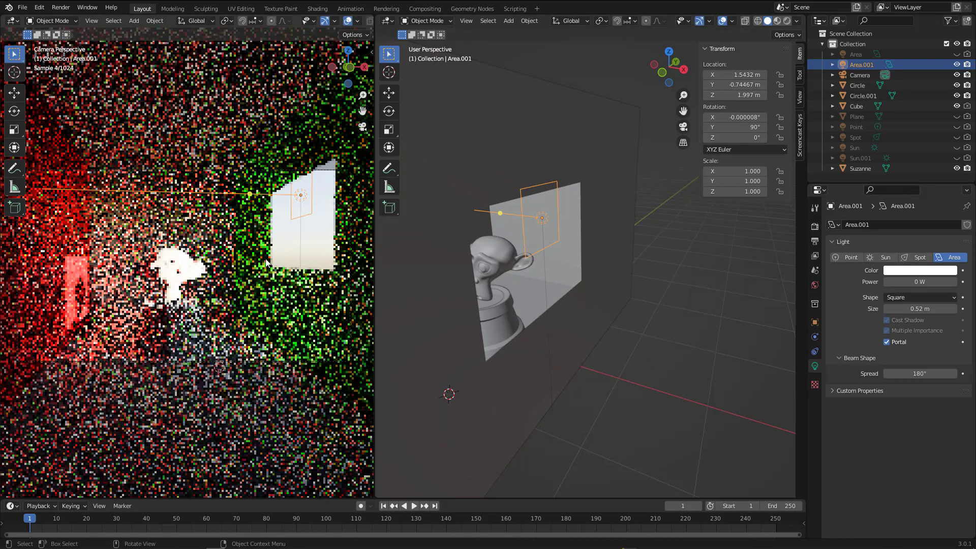